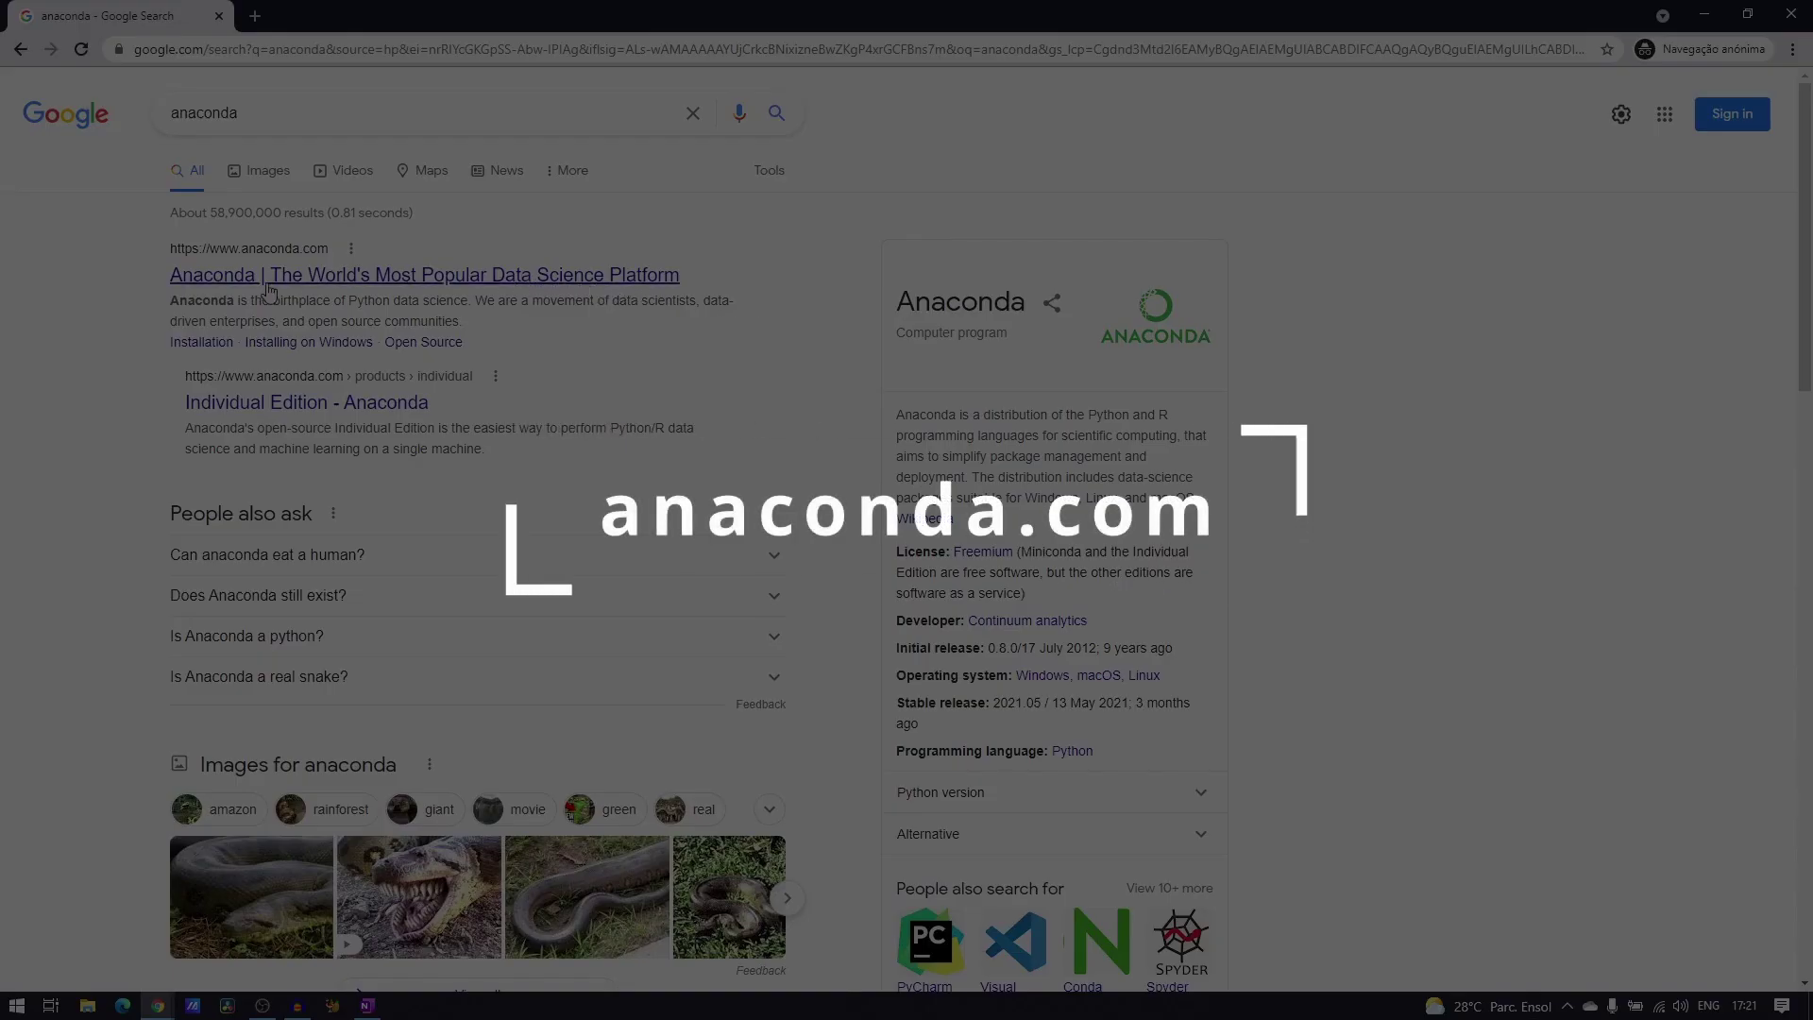
# - Open the official Anaconda website from the search results and go to the Individual Edition product page
pyautogui.click(322, 253)
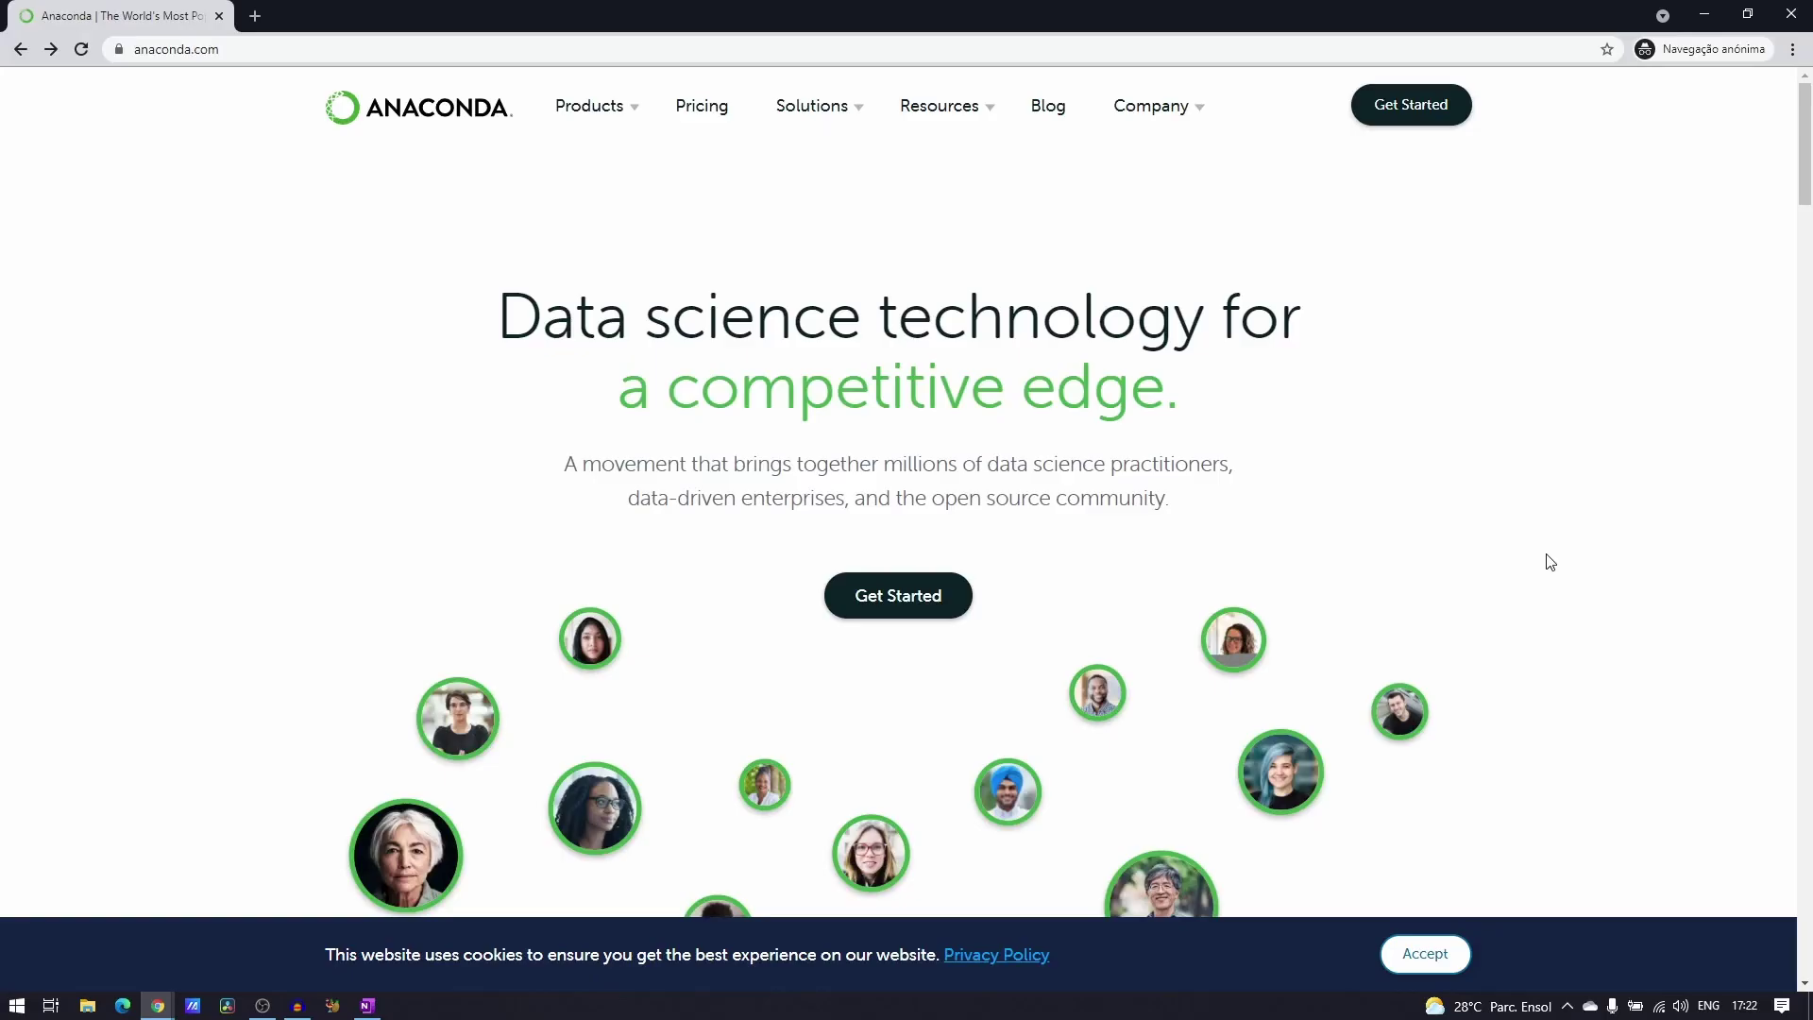
pyautogui.moveTo(634, 132)
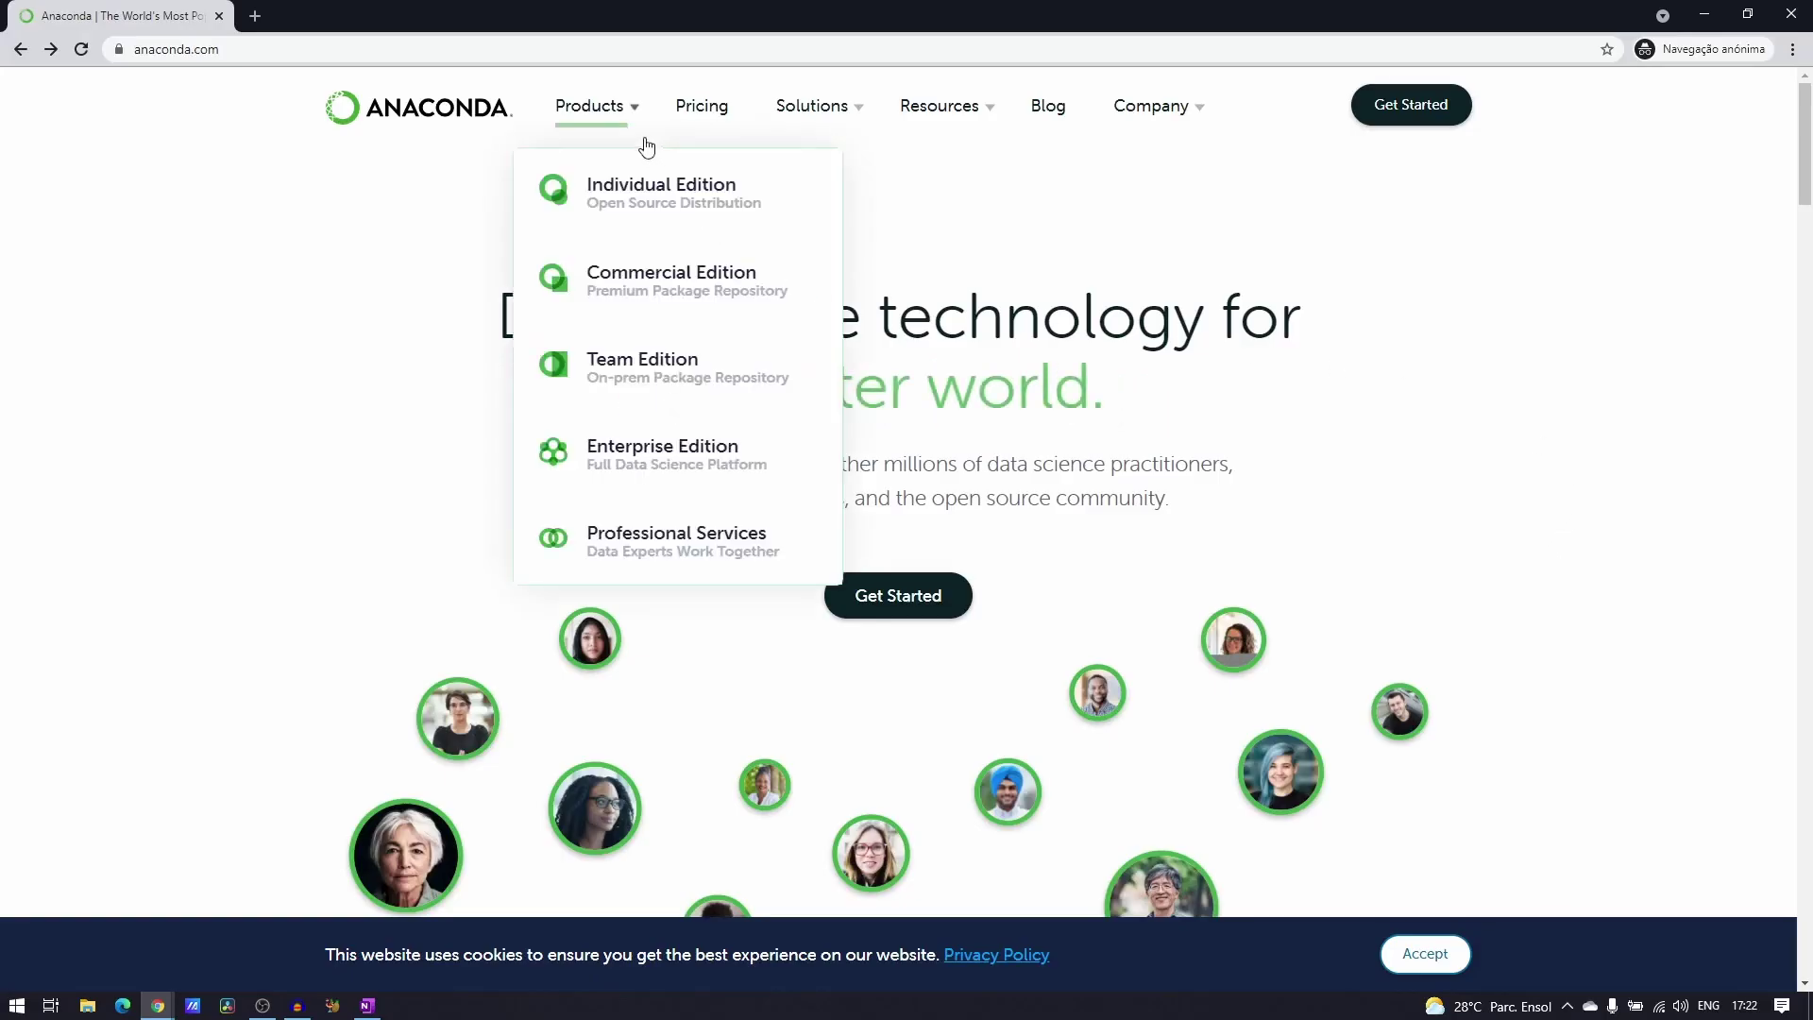
pyautogui.click(651, 210)
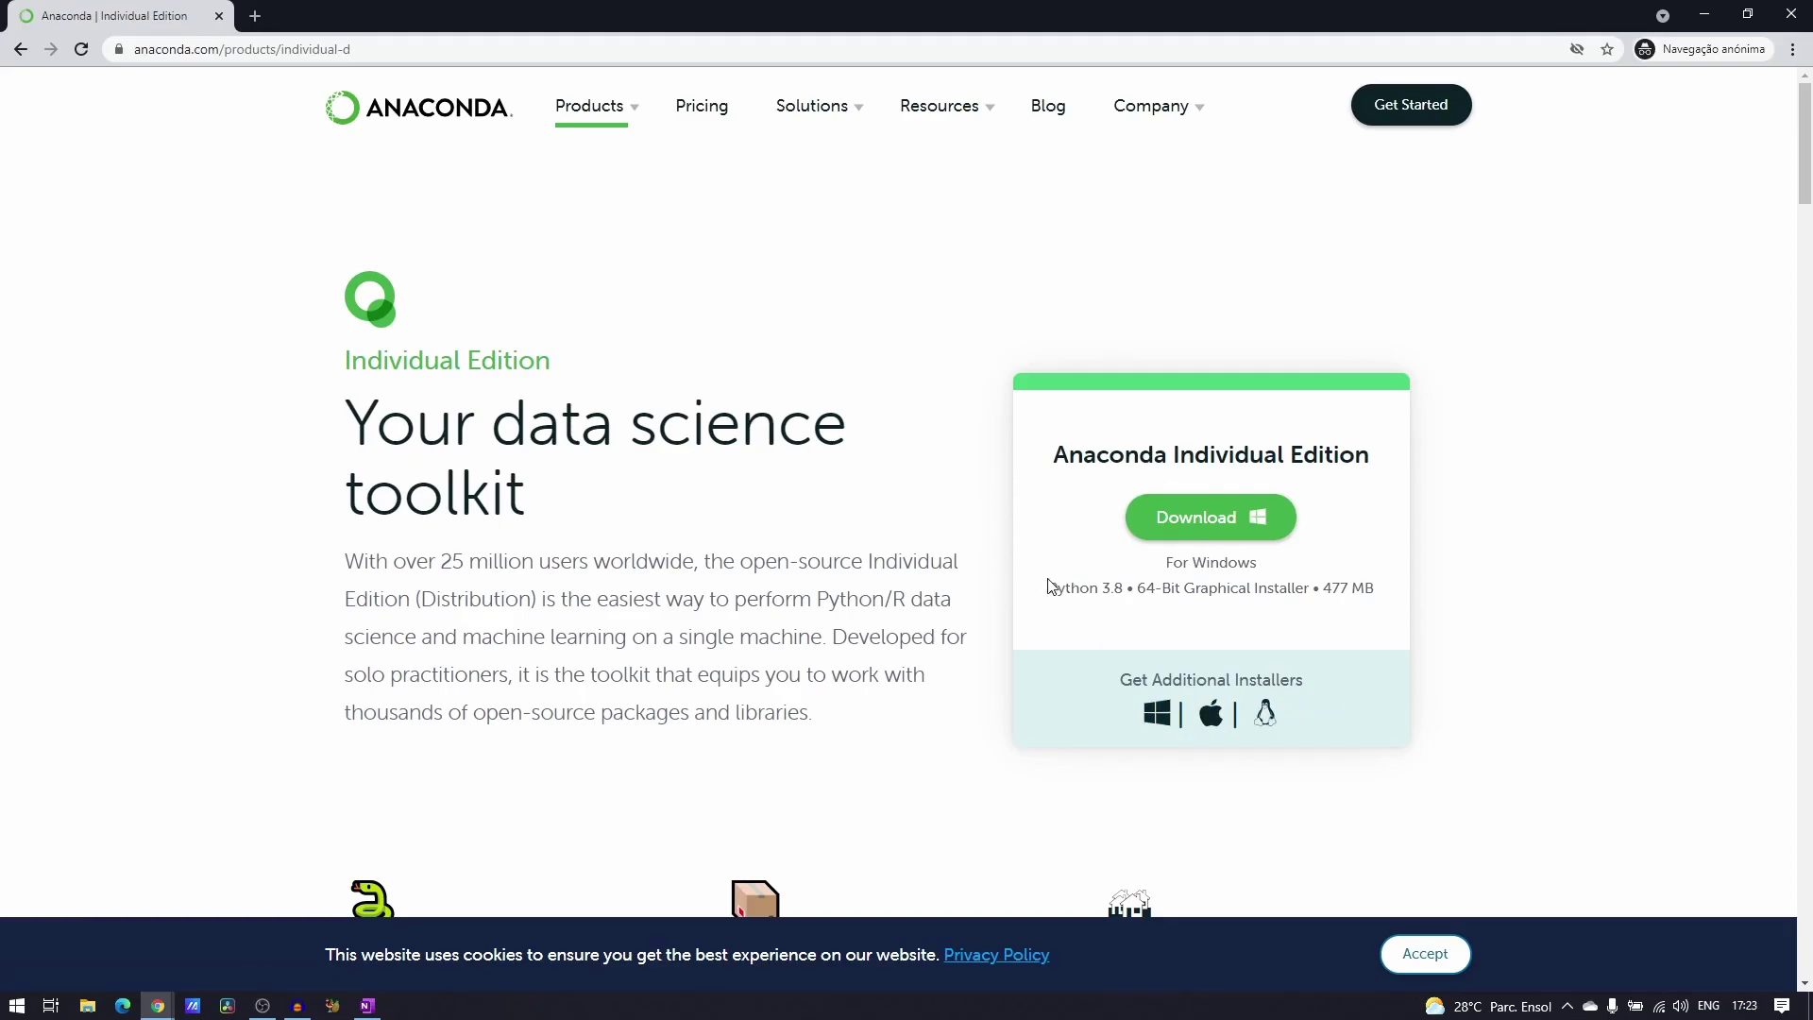
# - Download the Python 3.8 64-bit Windows installer and save it to Downloads as Anaconda3-2021.05-Windows-x86_64.exe
pyautogui.moveTo(1045, 592); pyautogui.dragTo(1126, 588)
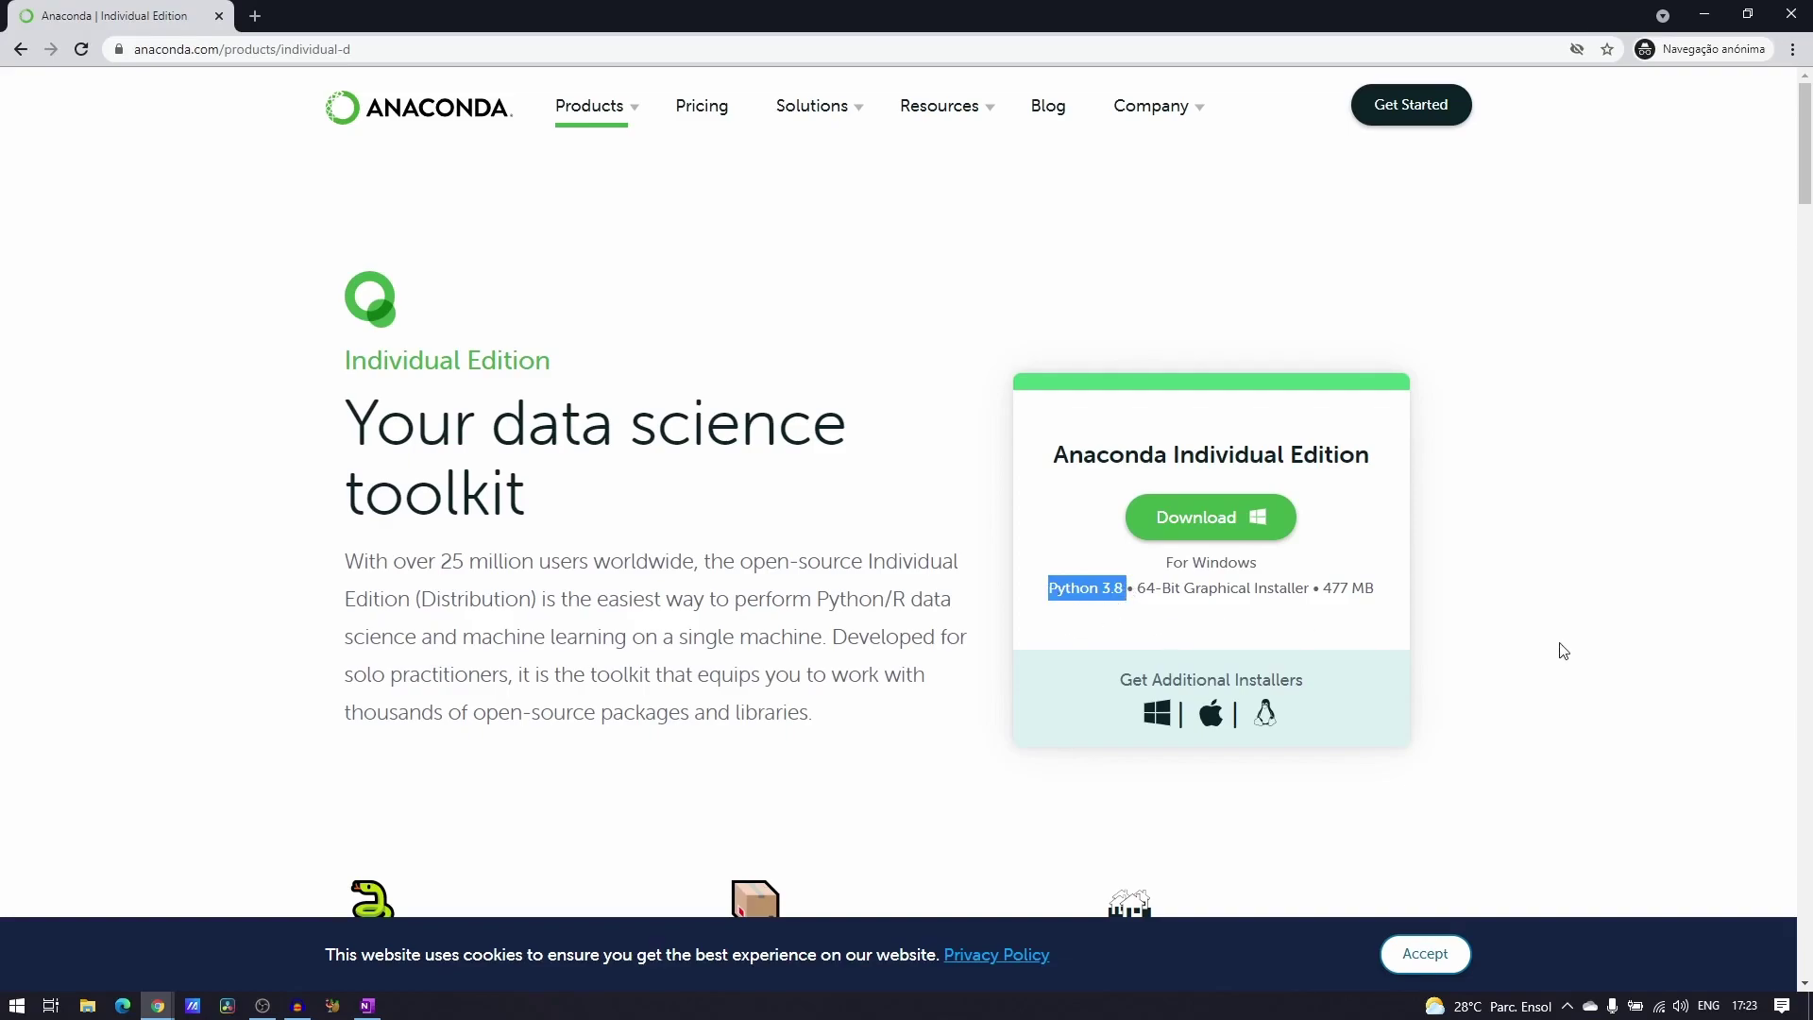
pyautogui.click(941, 472)
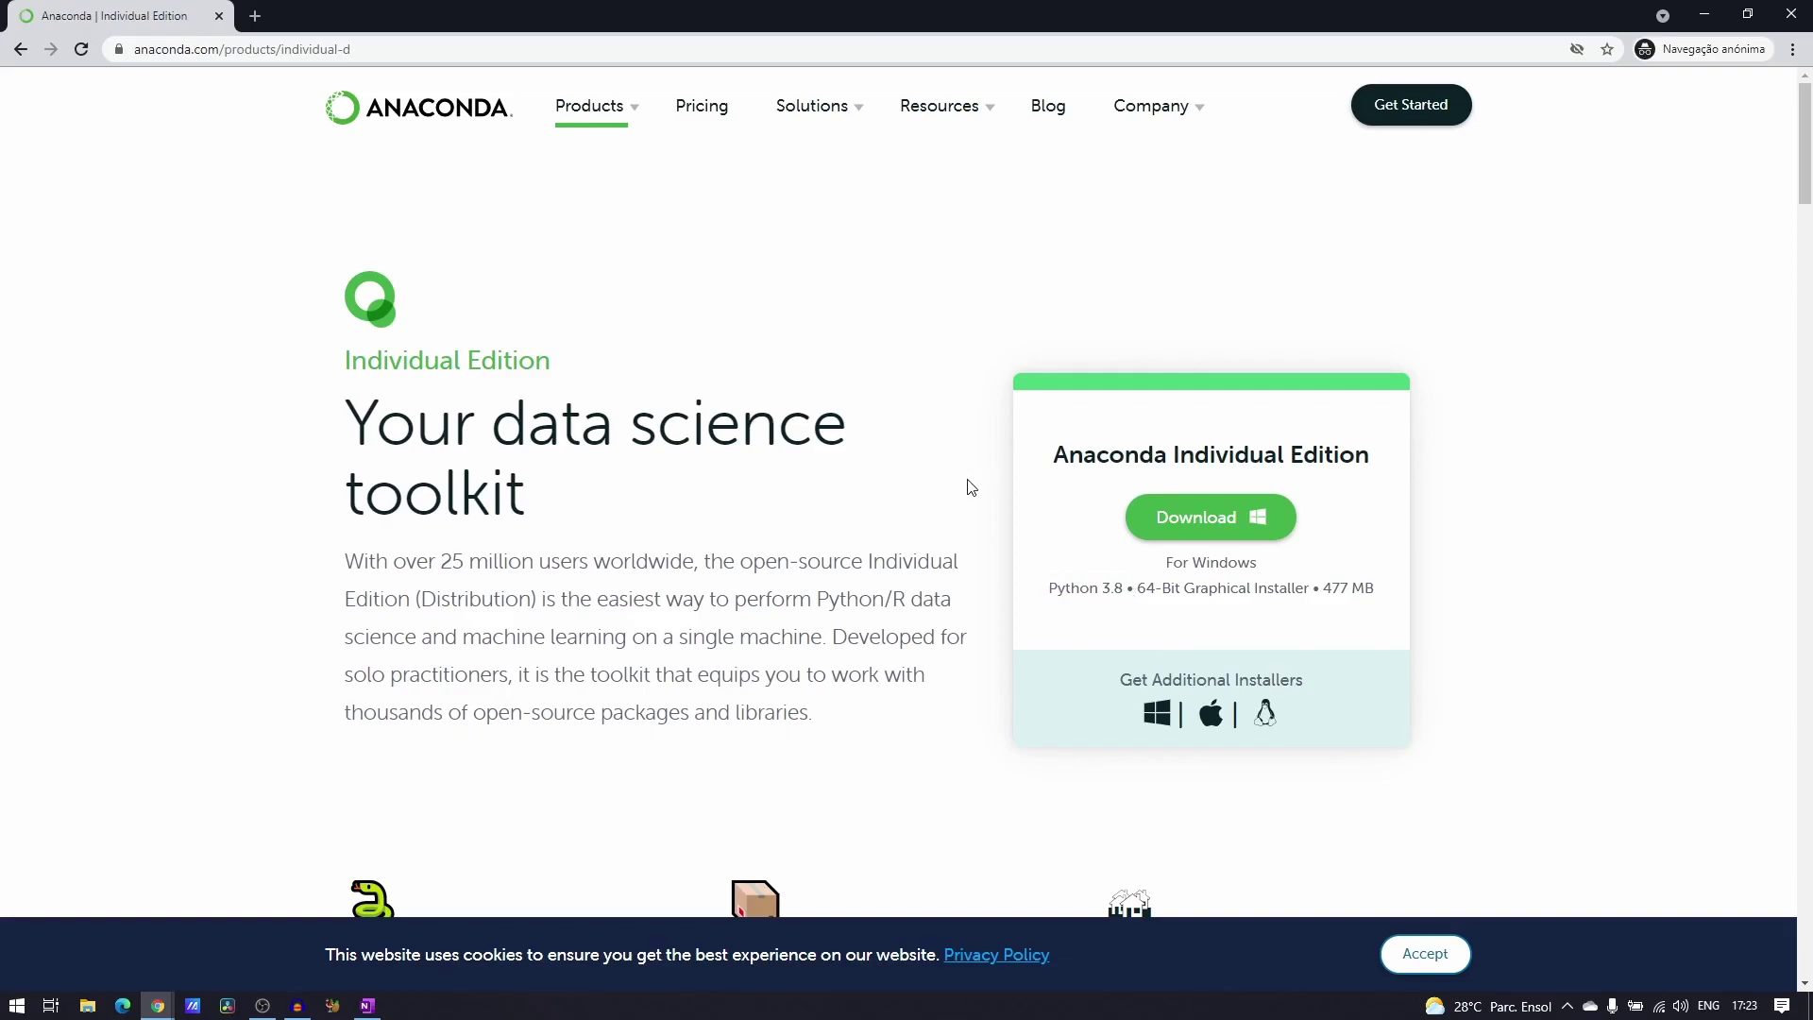
pyautogui.click(1236, 515)
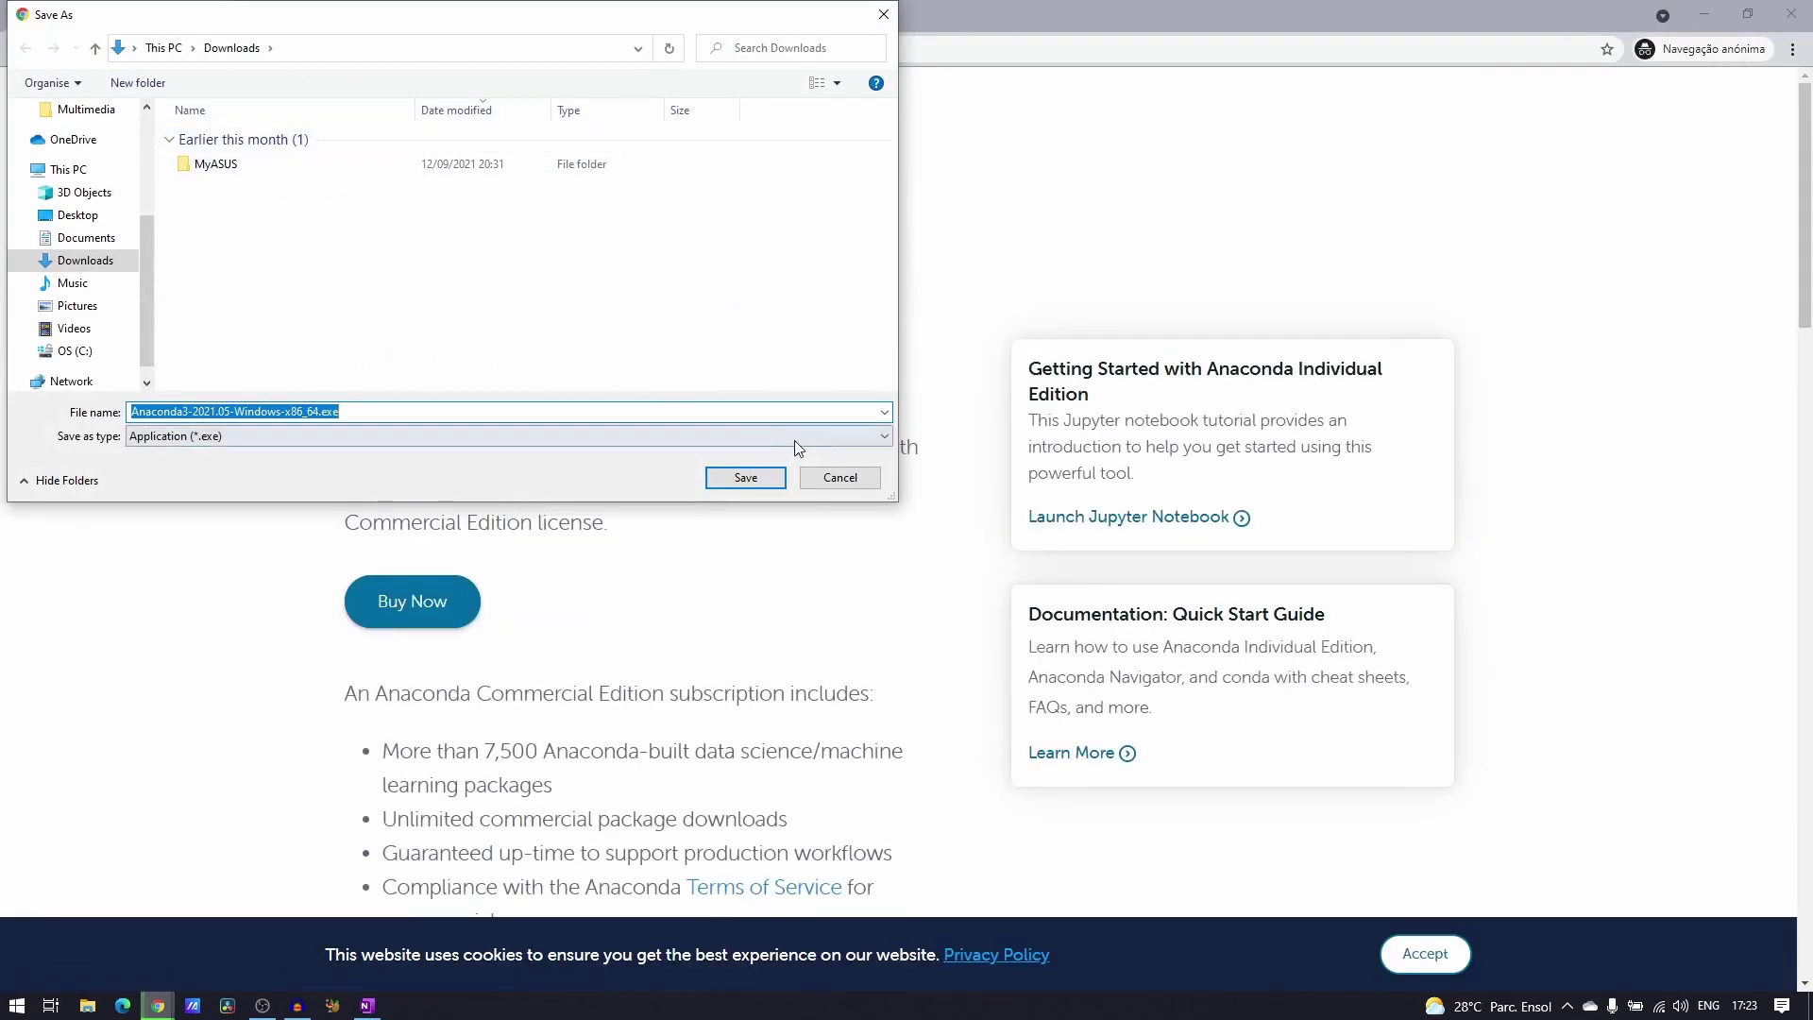
pyautogui.click(745, 478)
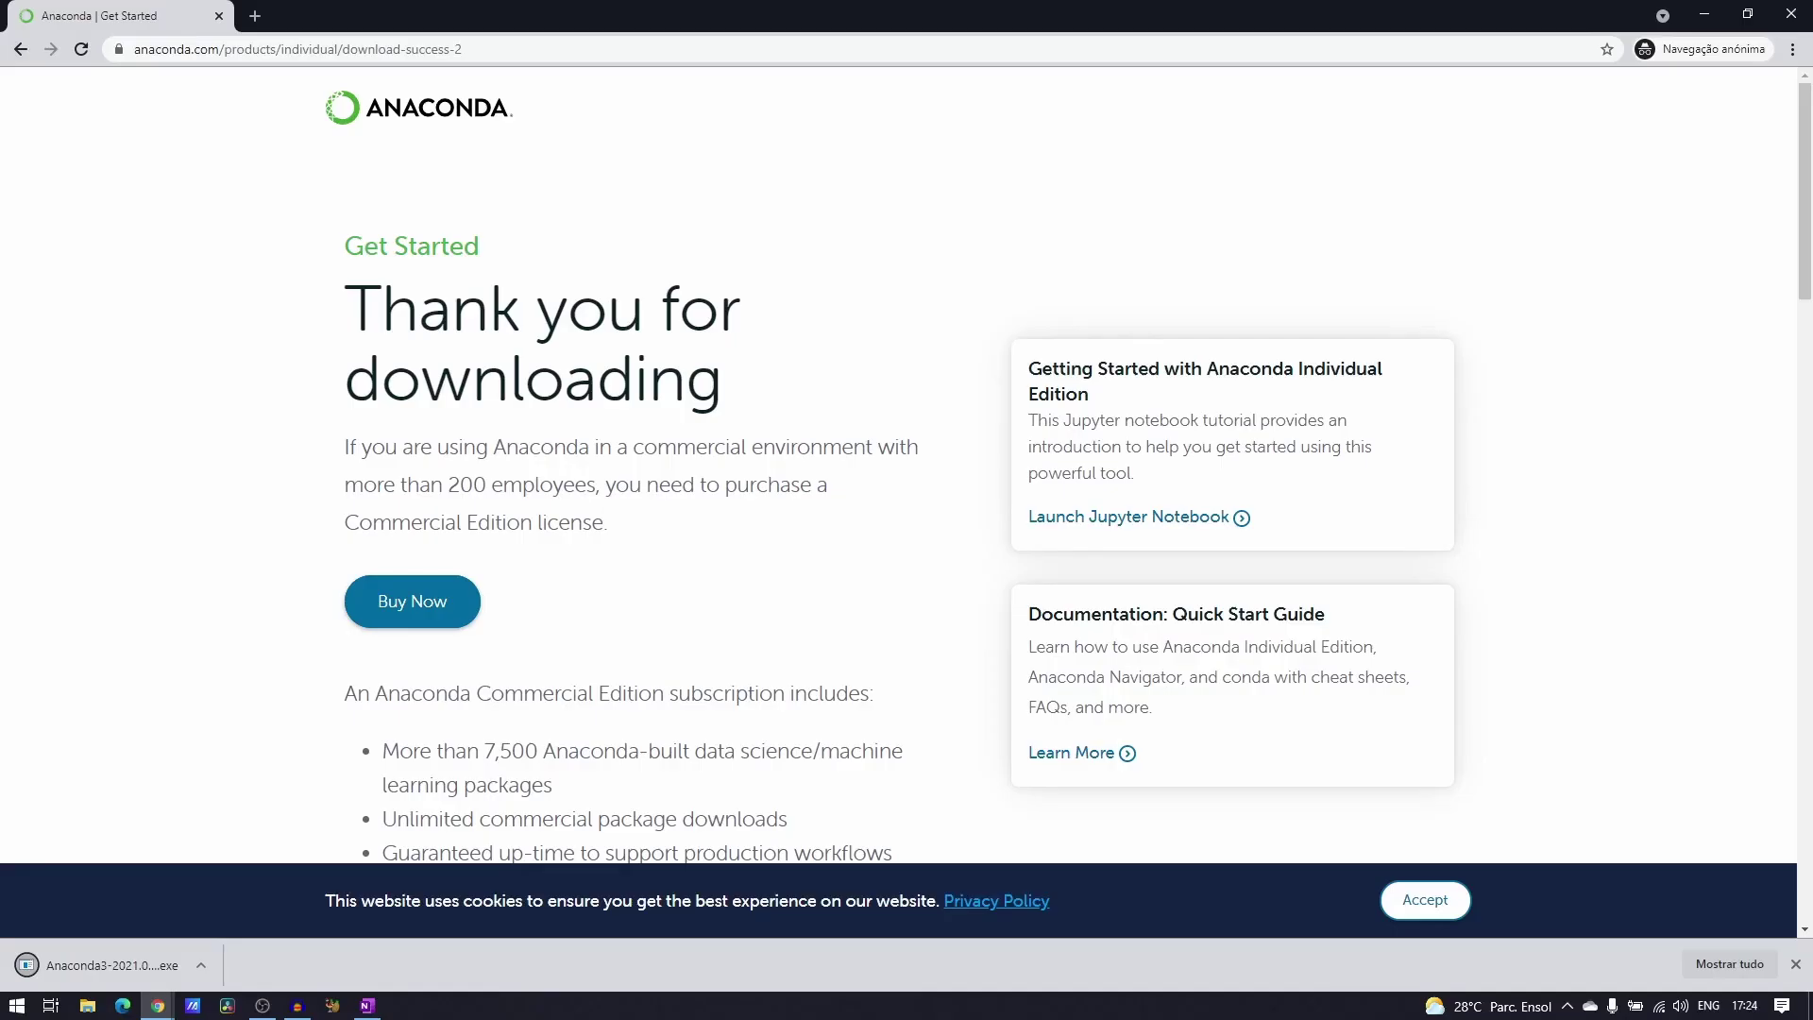
# - Run the downloaded Anaconda installer, accept the license, and choose a Just Me installation in the default destination folder
pyautogui.click(129, 965)
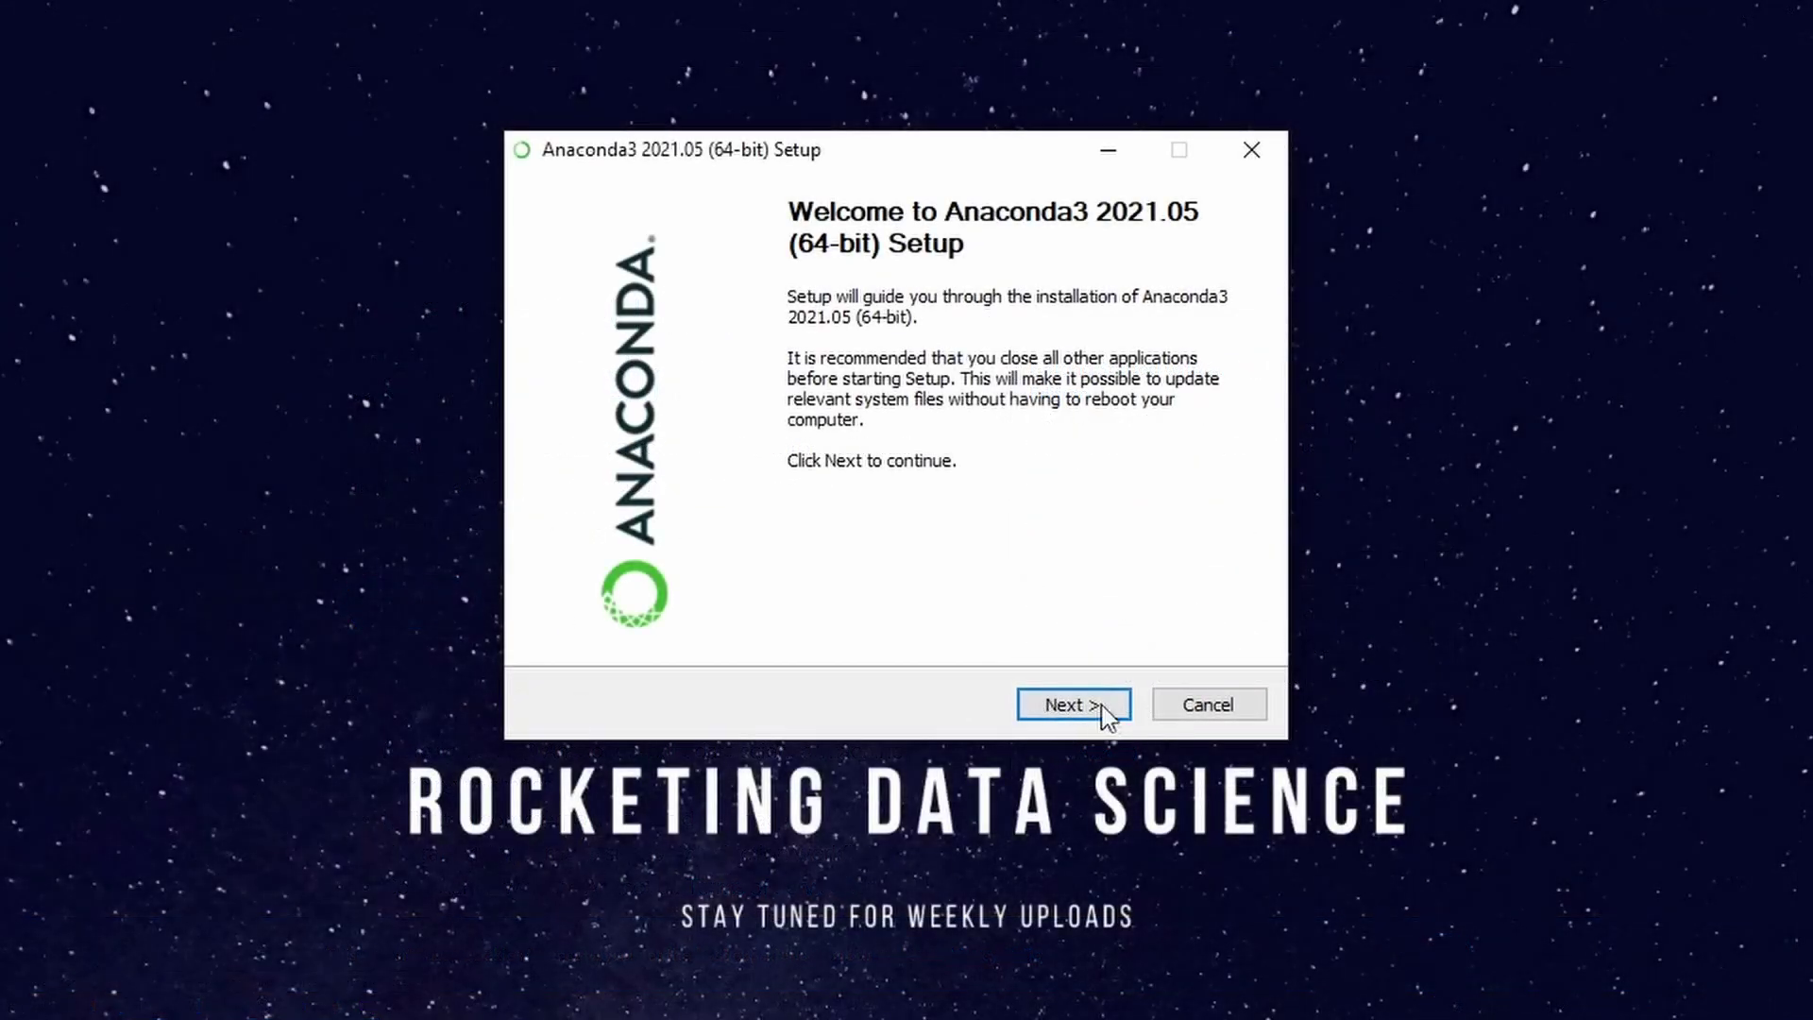
pyautogui.click(1101, 708)
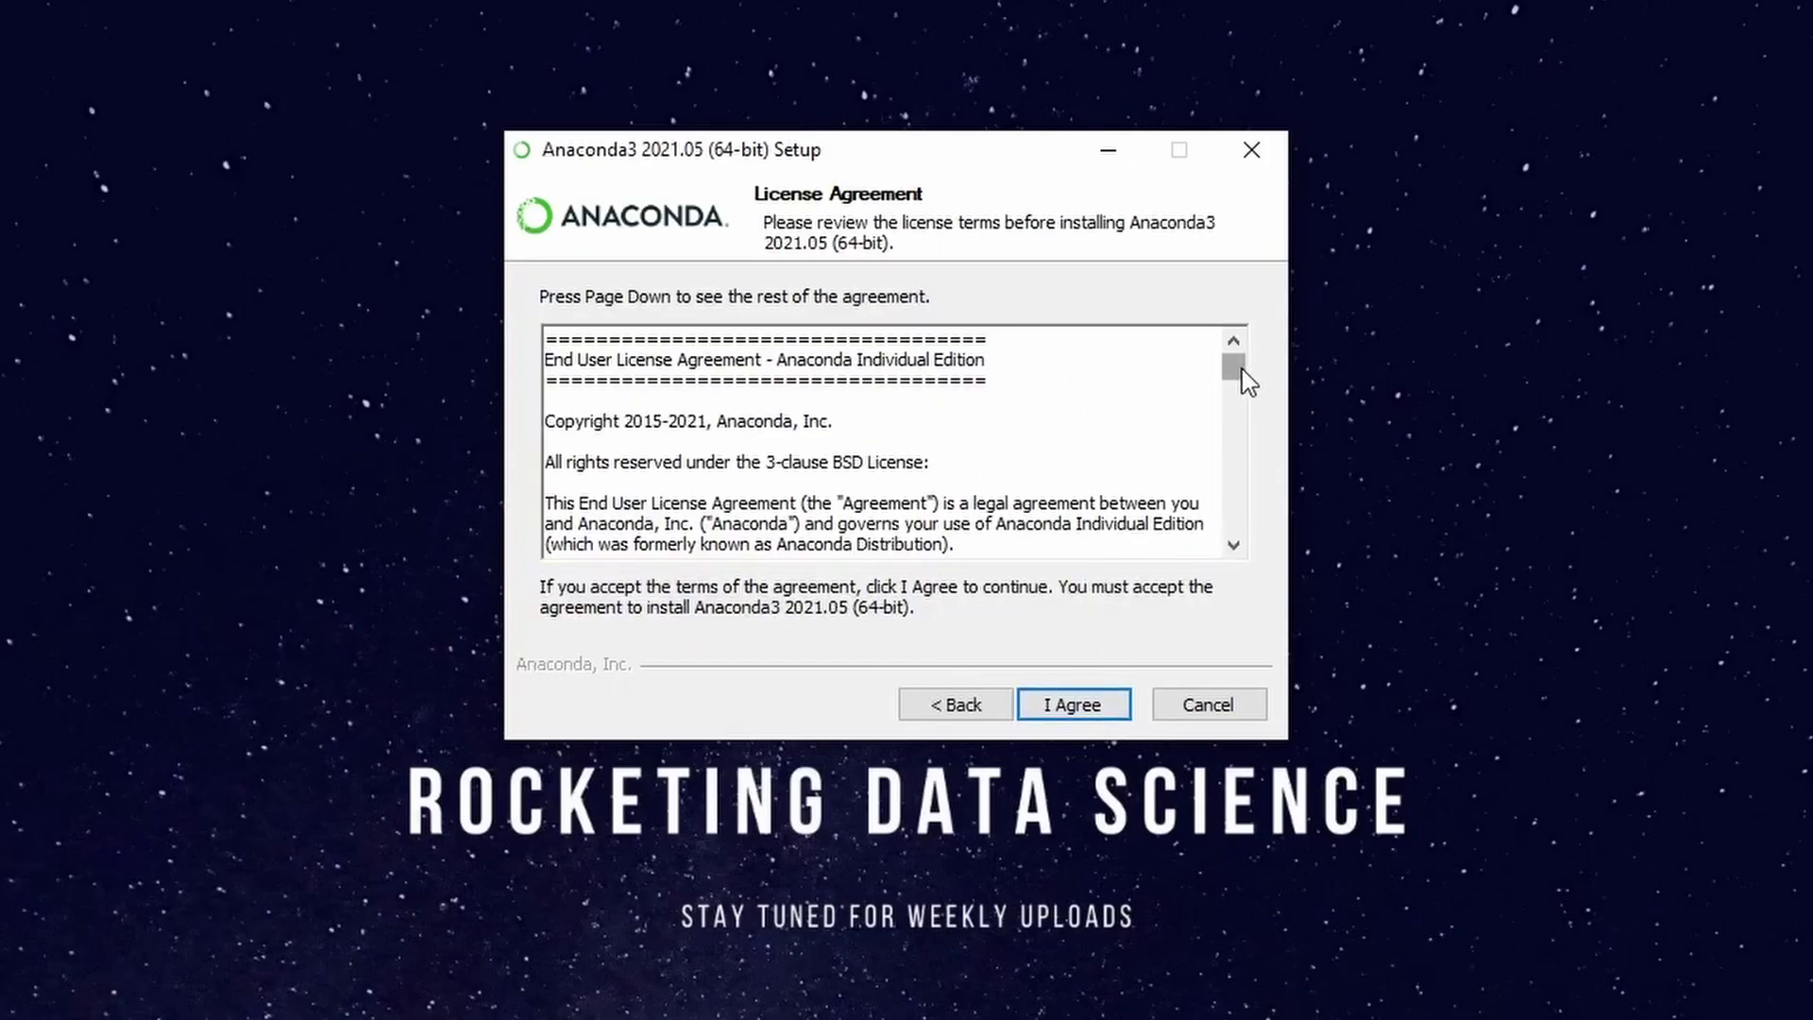
pyautogui.moveTo(1243, 371); pyautogui.dragTo(1241, 555)
pyautogui.click(1081, 716)
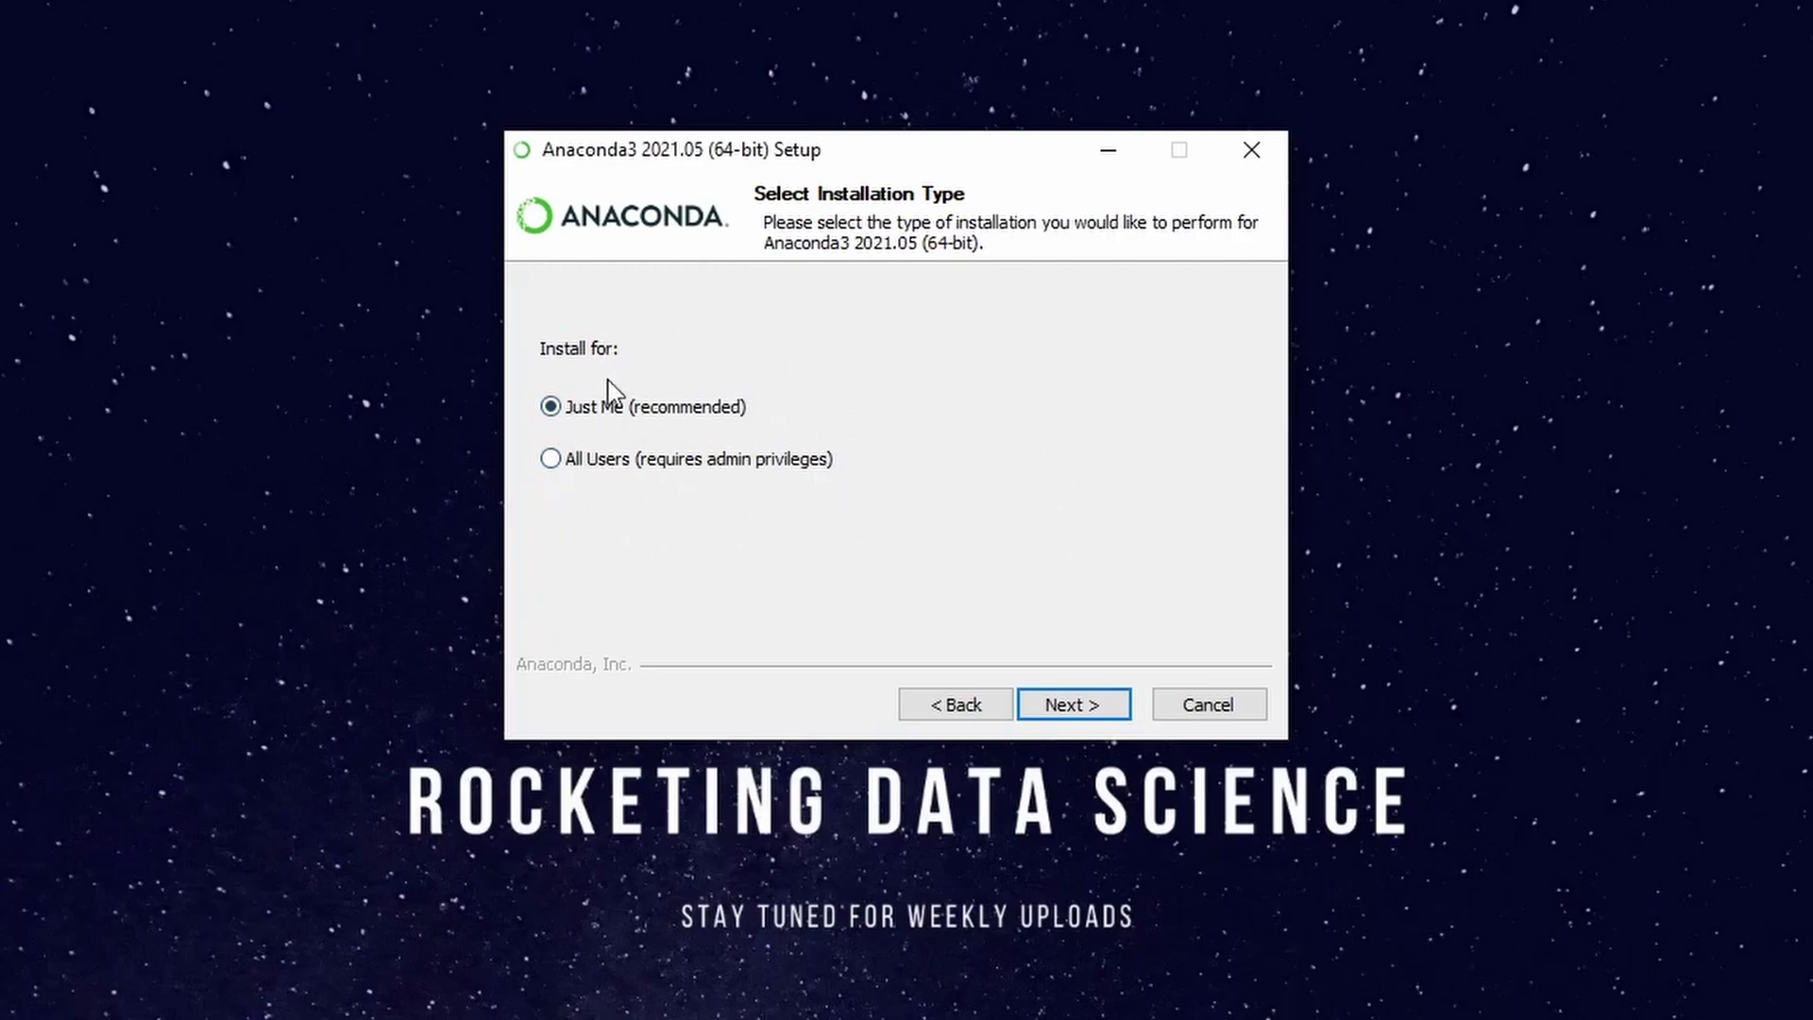
pyautogui.click(1093, 714)
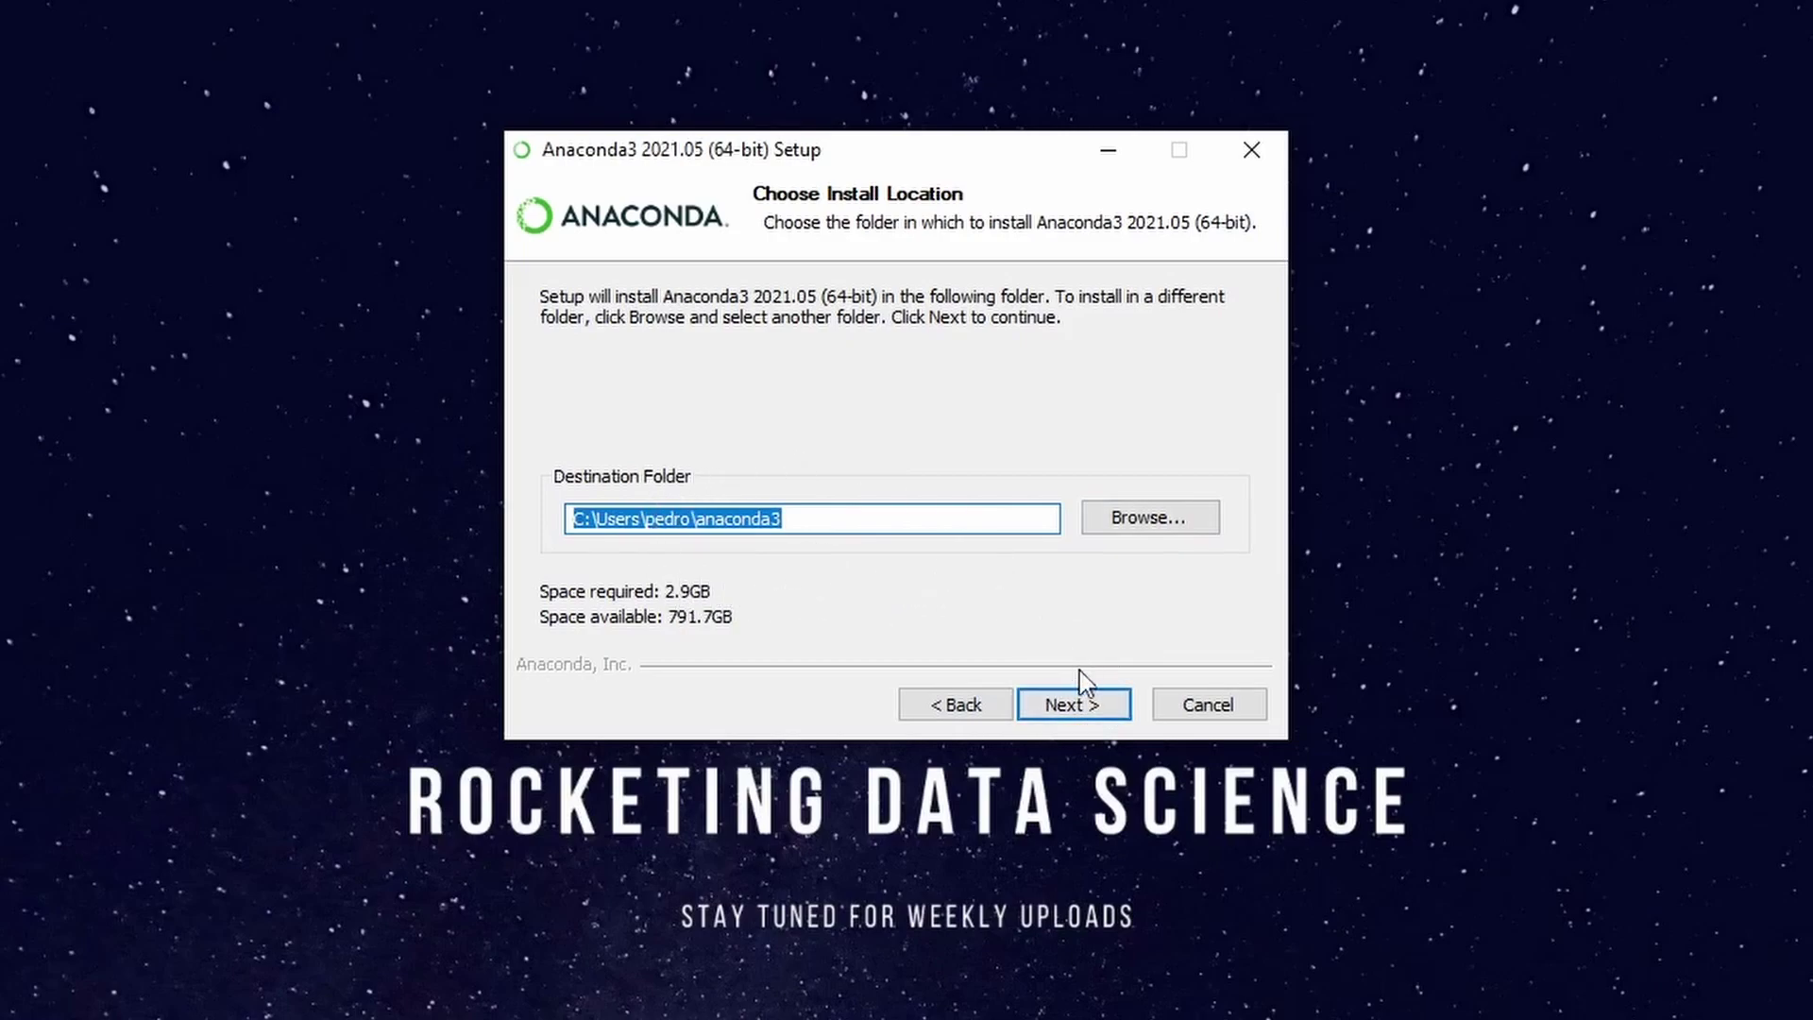
pyautogui.click(1110, 718)
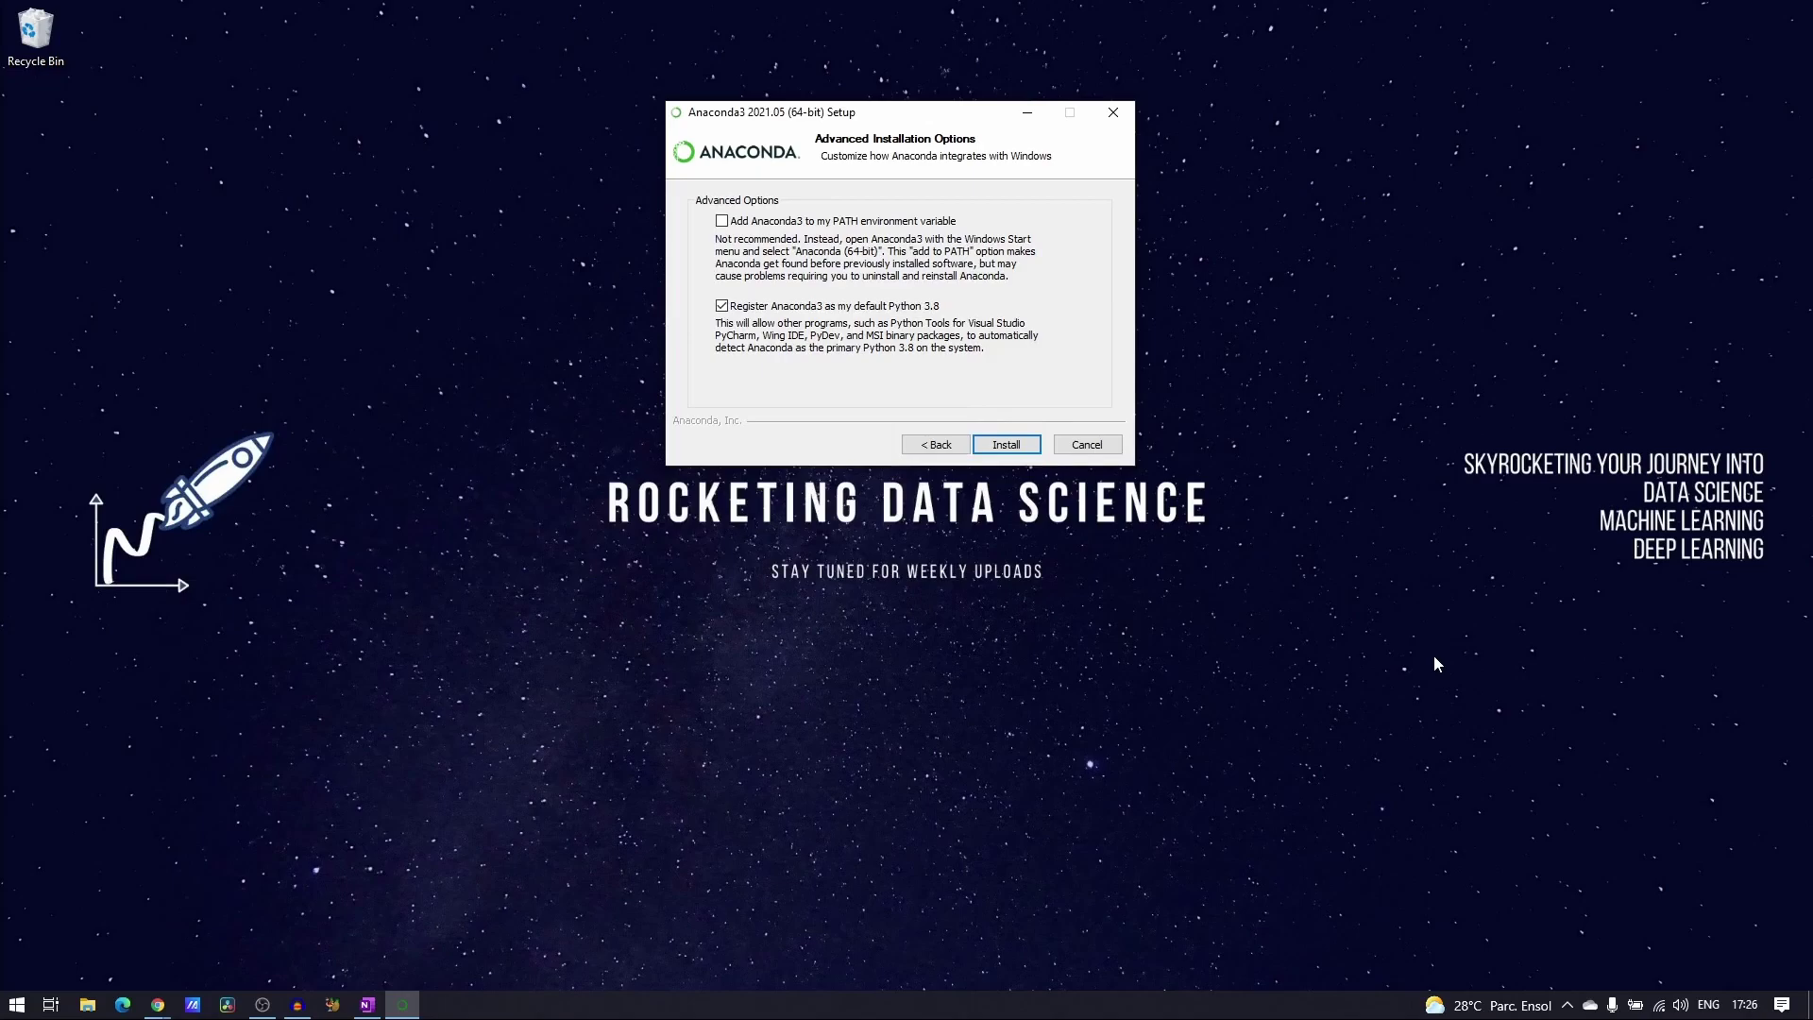
# - Check the system's existing Python version in a Command Prompt window, closing the window when done
pyautogui.press('super')
pyautogui.write('cmd')
pyautogui.press('Return')
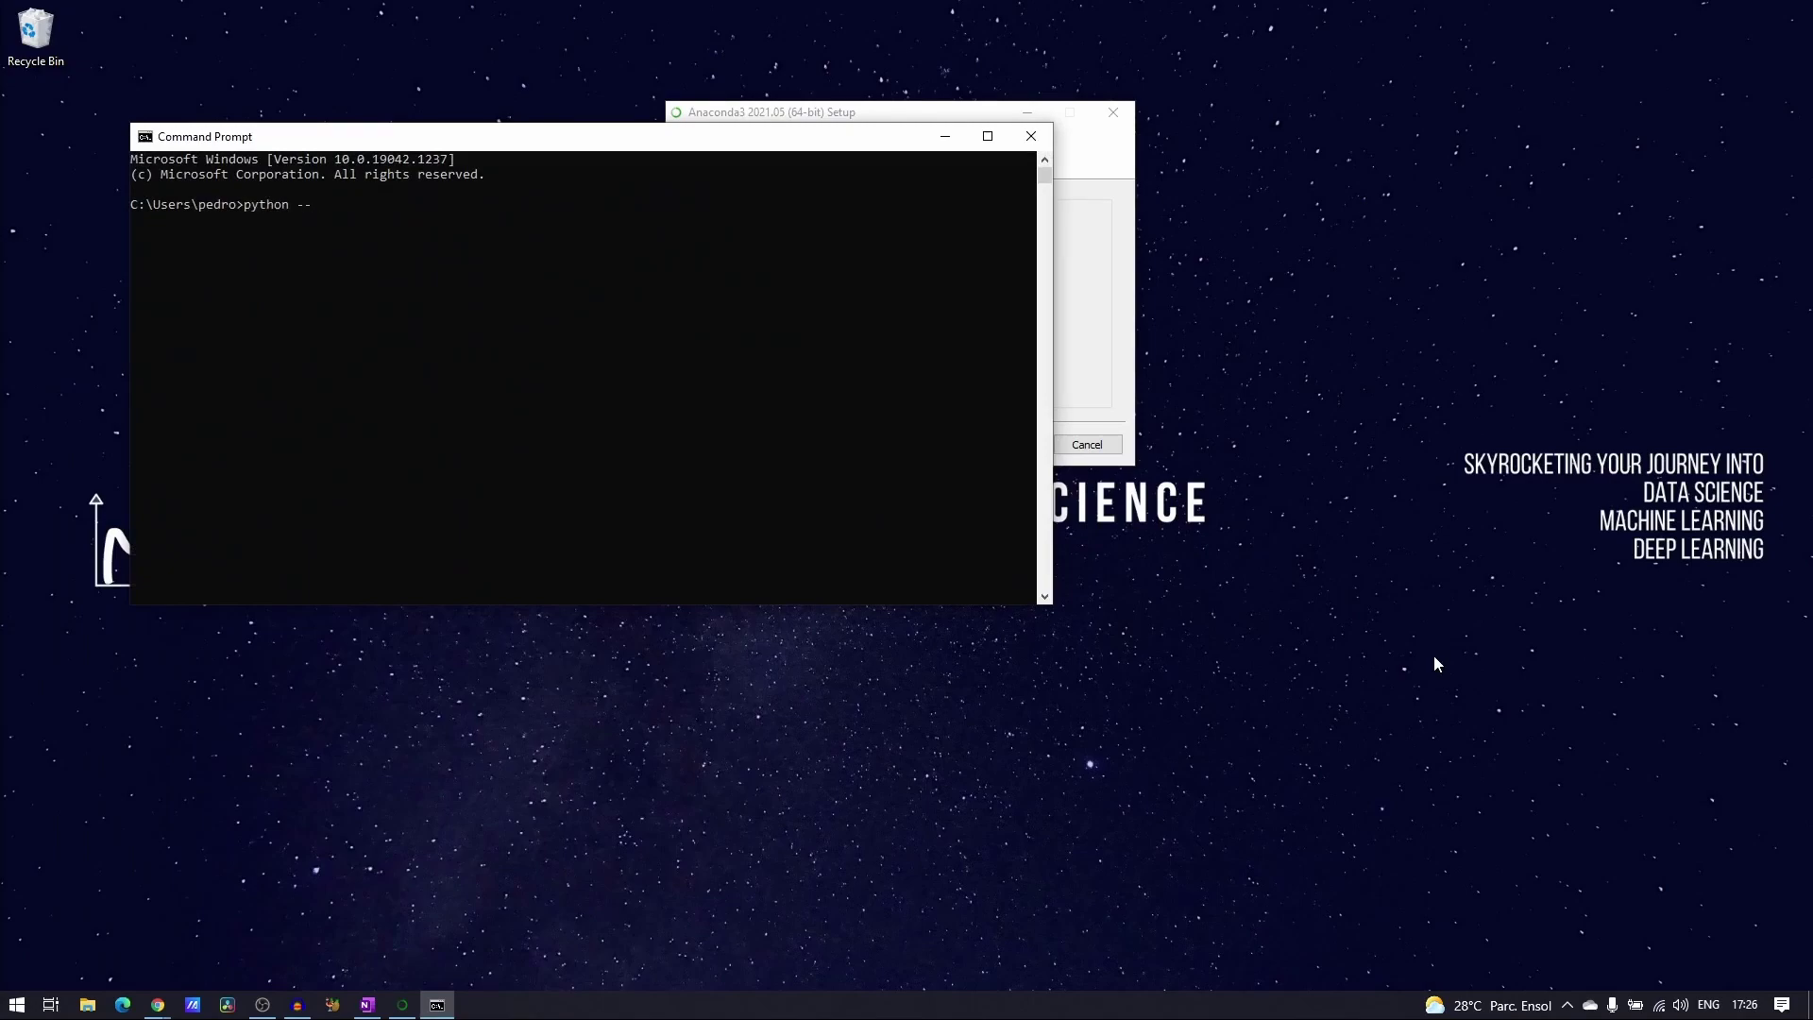
pyautogui.press('Return')
pyautogui.click(1031, 136)
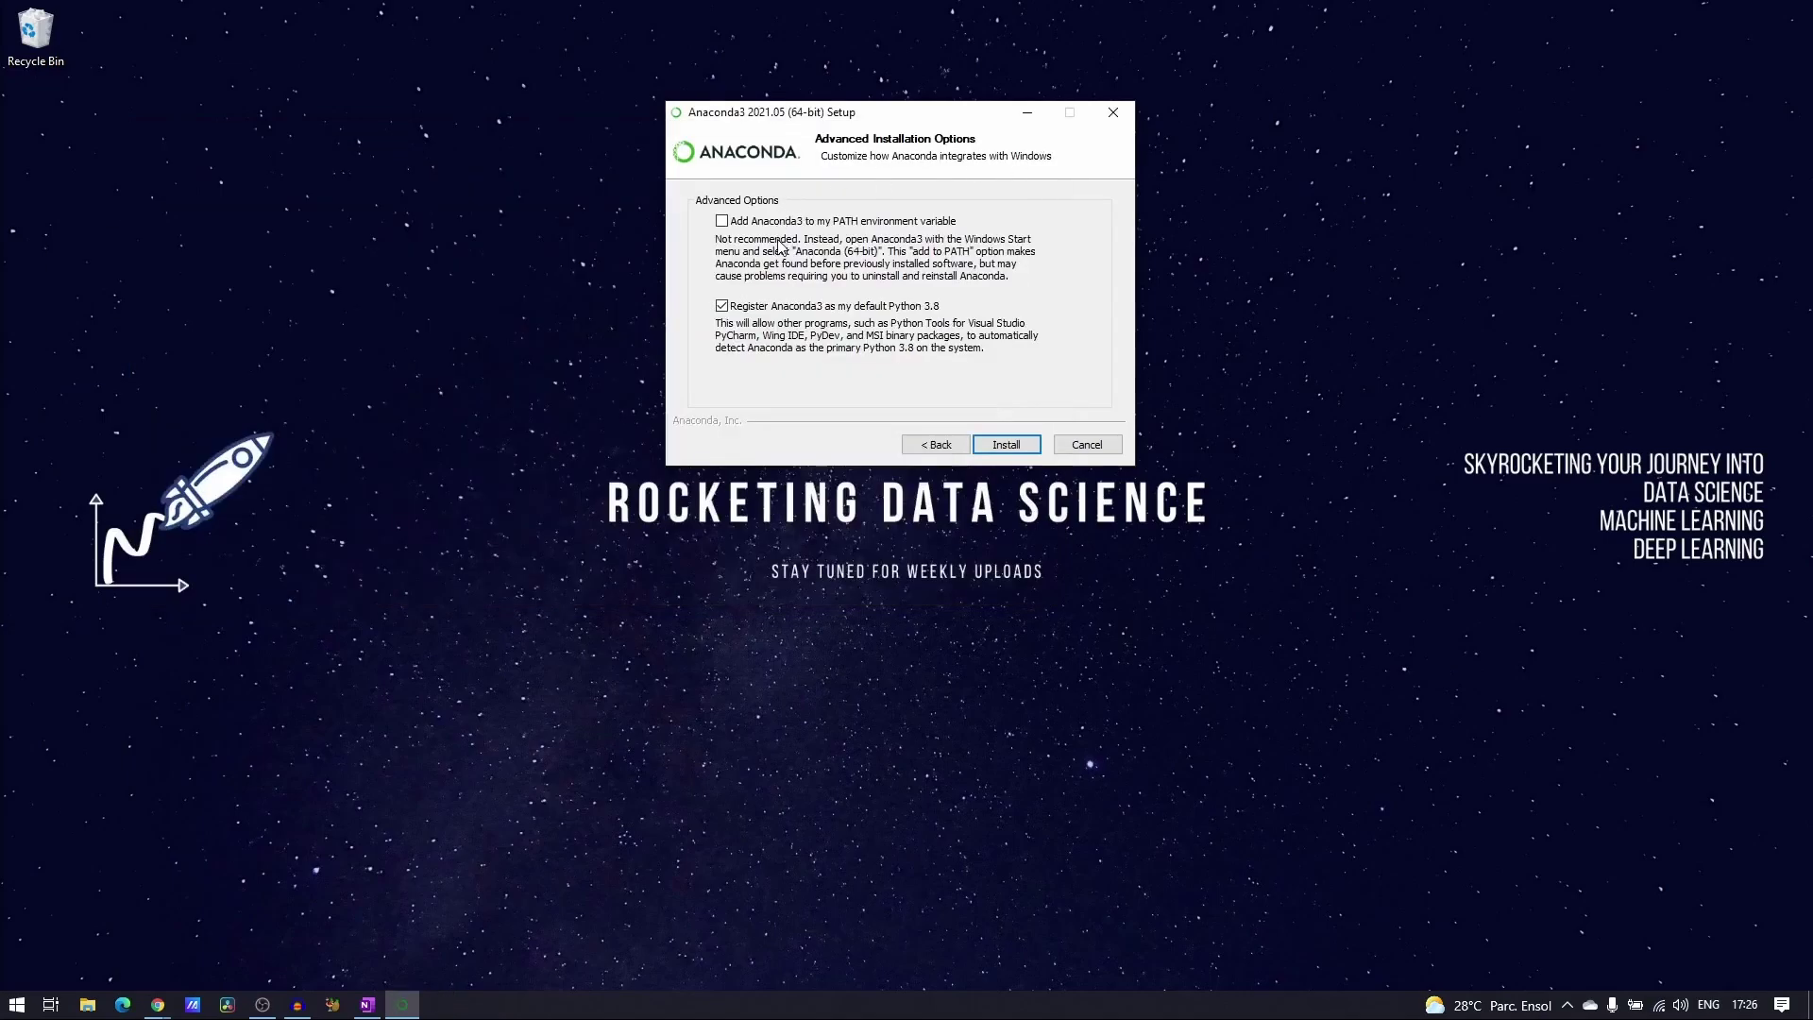
# - Install Anaconda3 with the default advanced options and finish setup with the tutorial and Getting Started options unchecked
pyautogui.click(1116, 703)
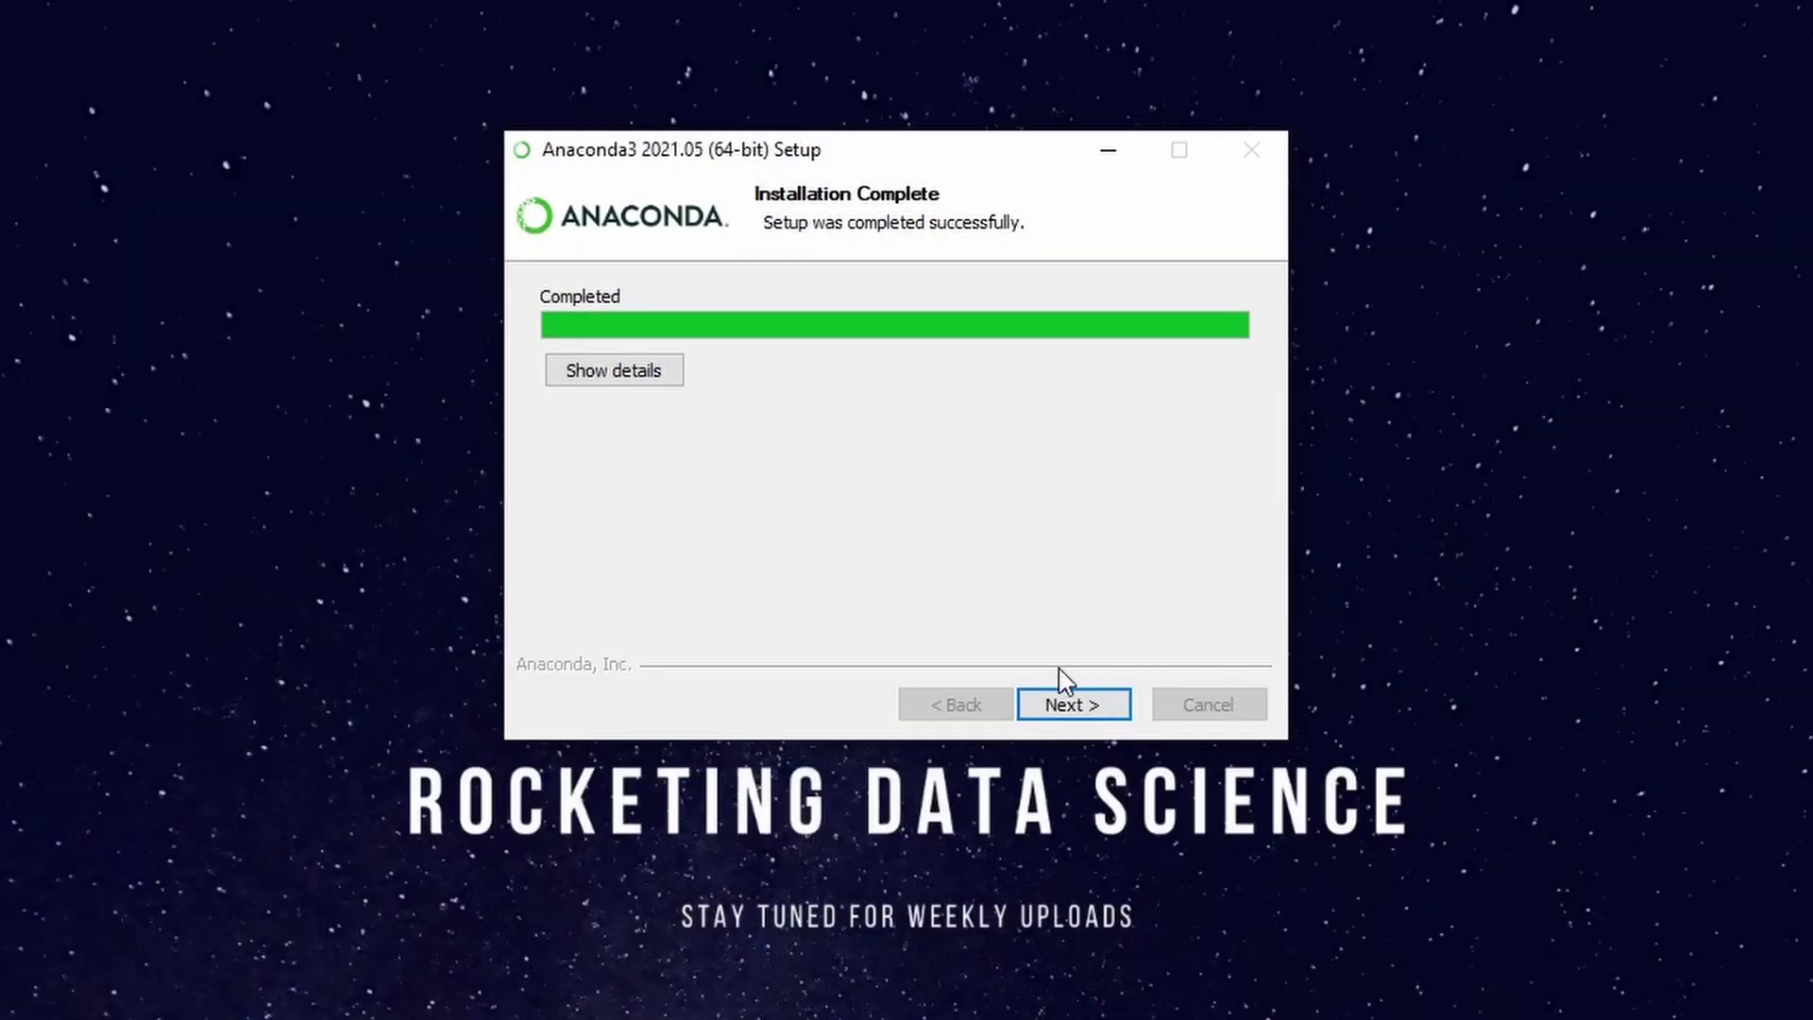
pyautogui.click(1106, 706)
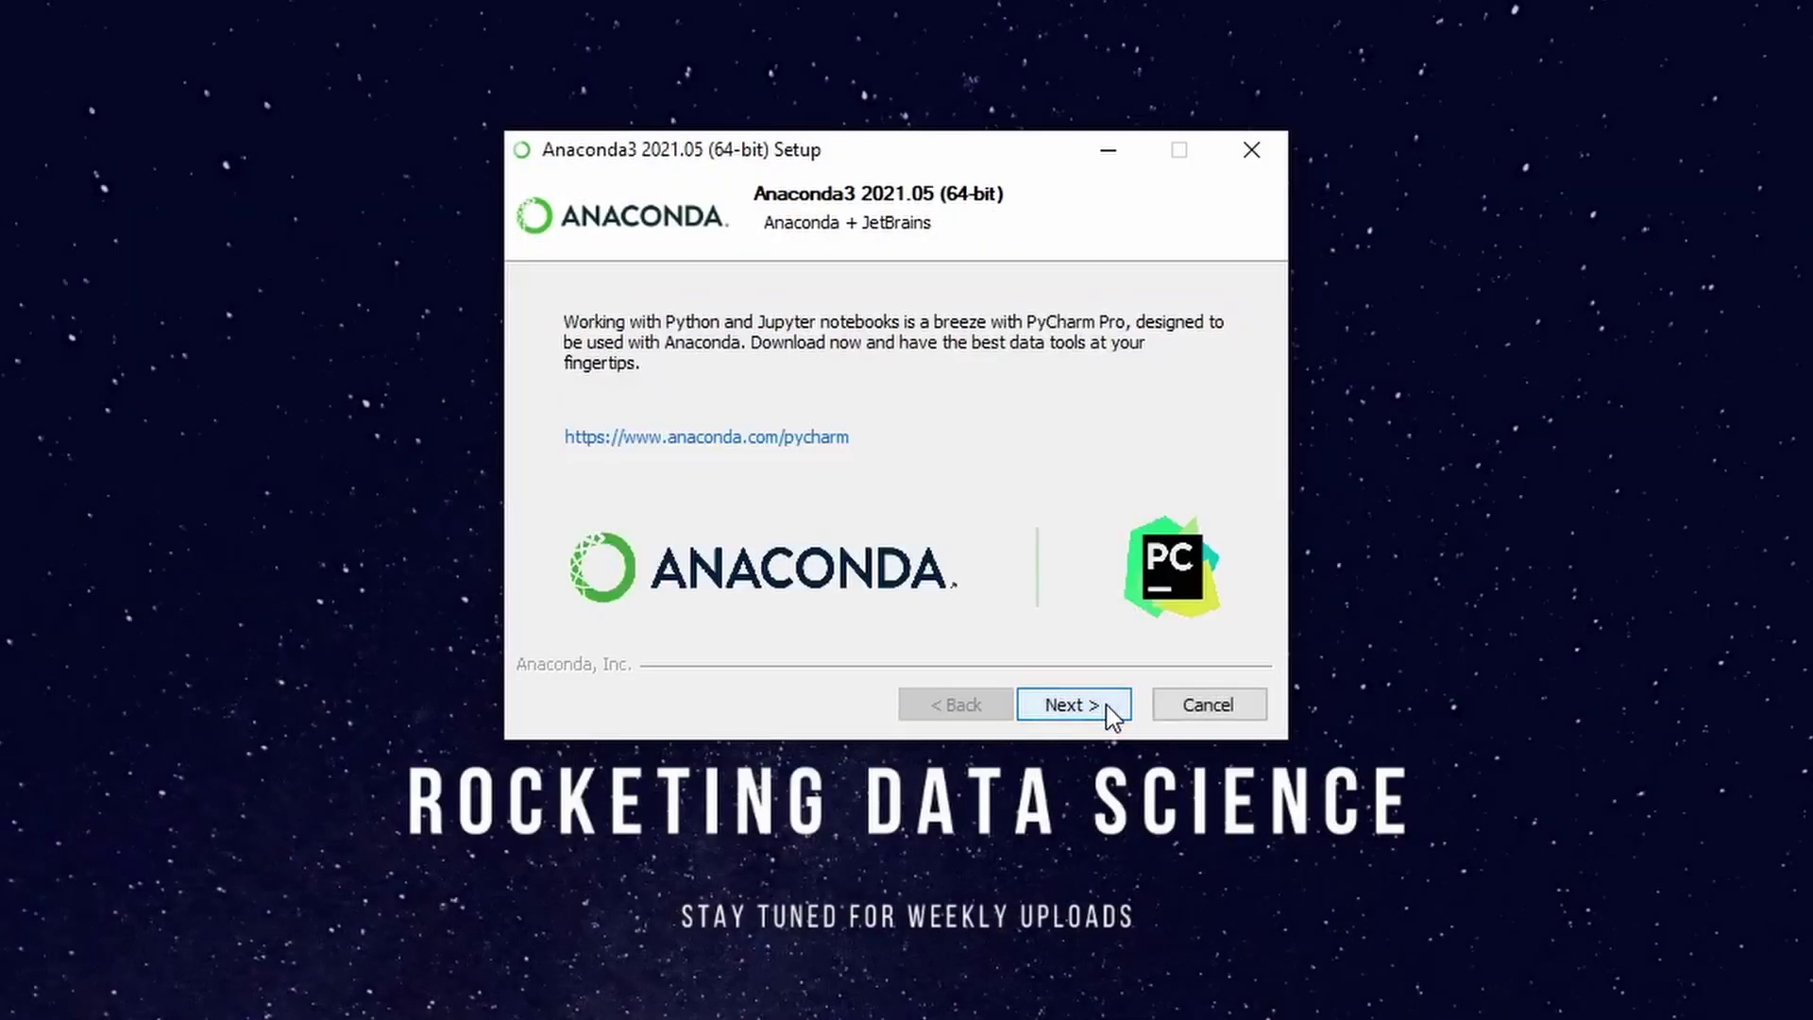
pyautogui.click(1108, 706)
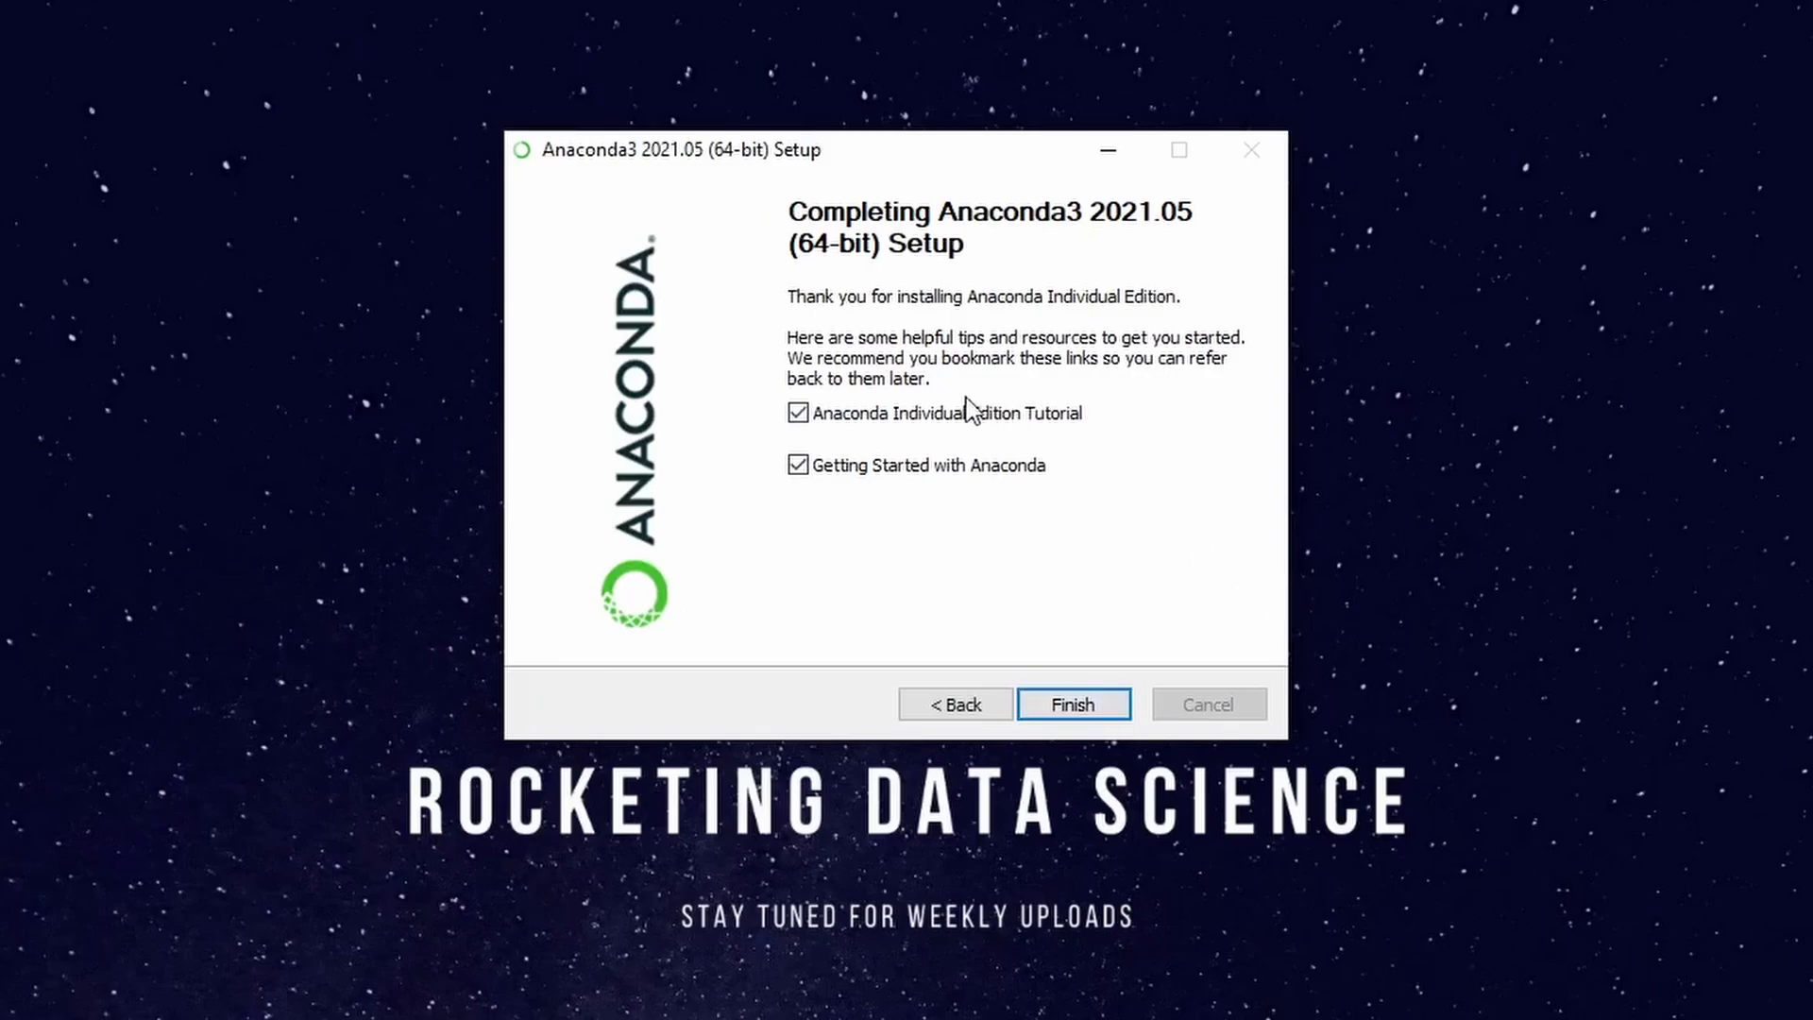
pyautogui.click(873, 424)
pyautogui.click(878, 466)
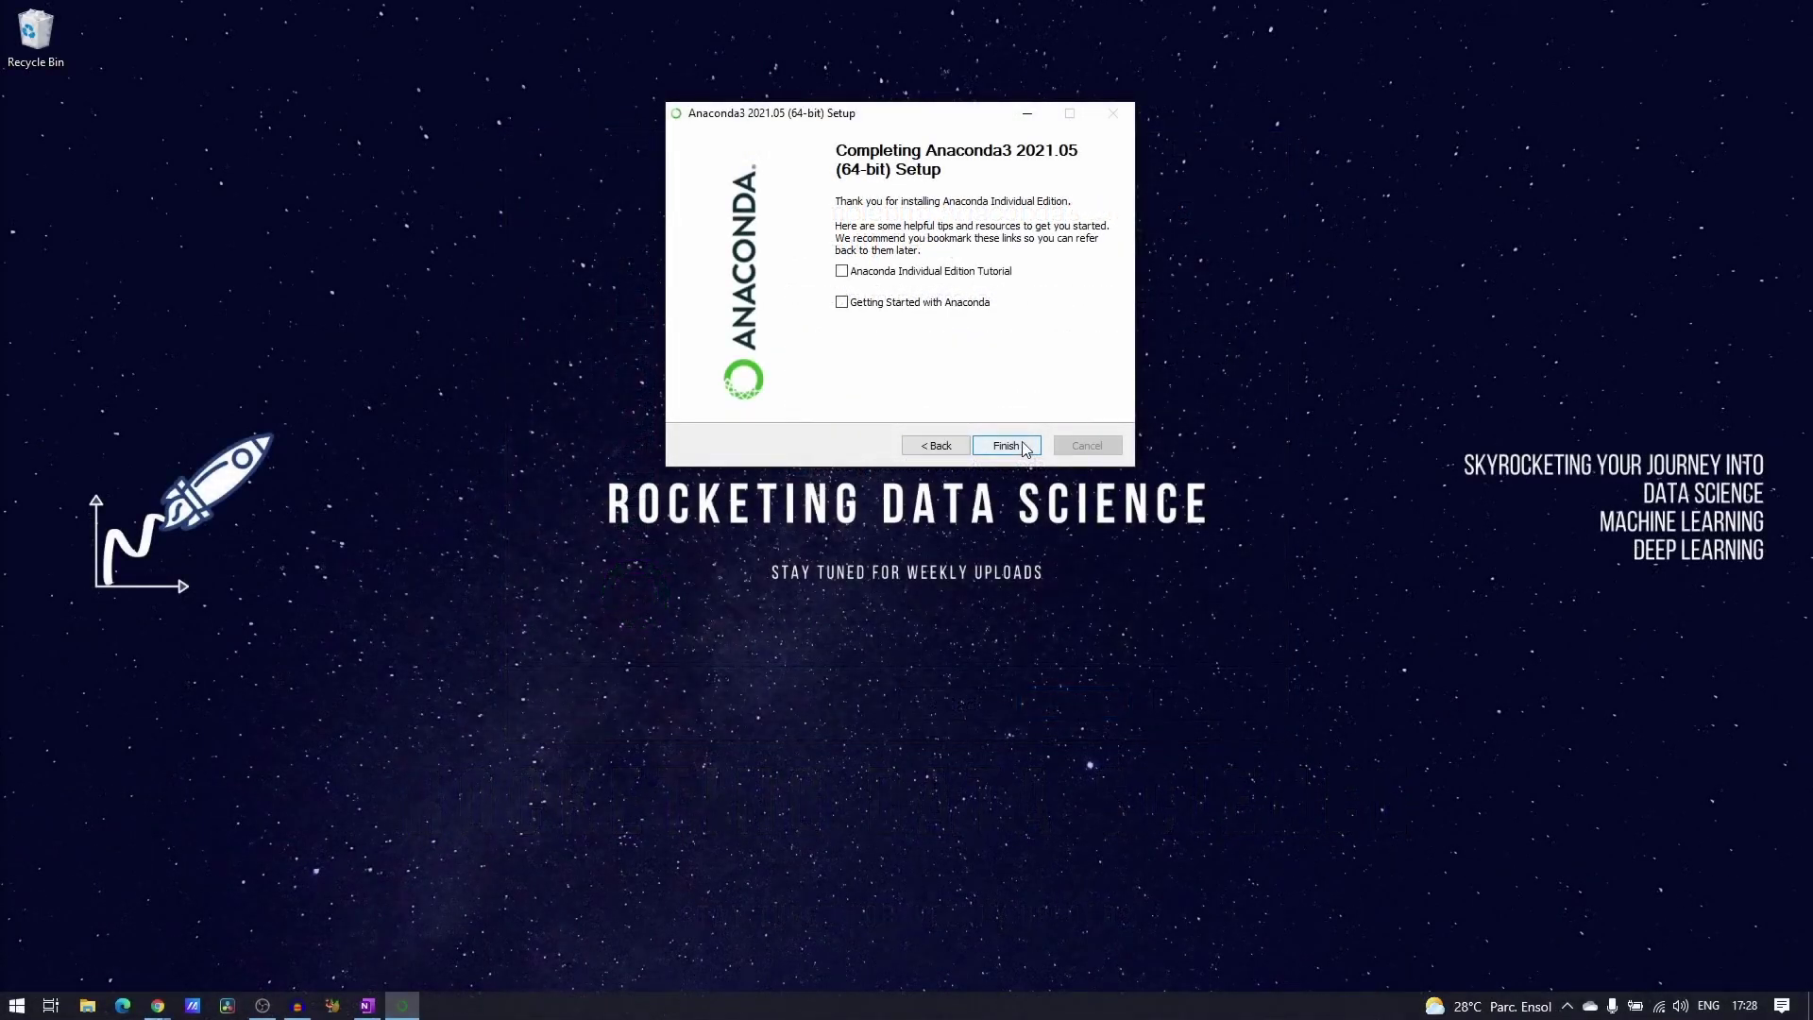
pyautogui.click(1053, 704)
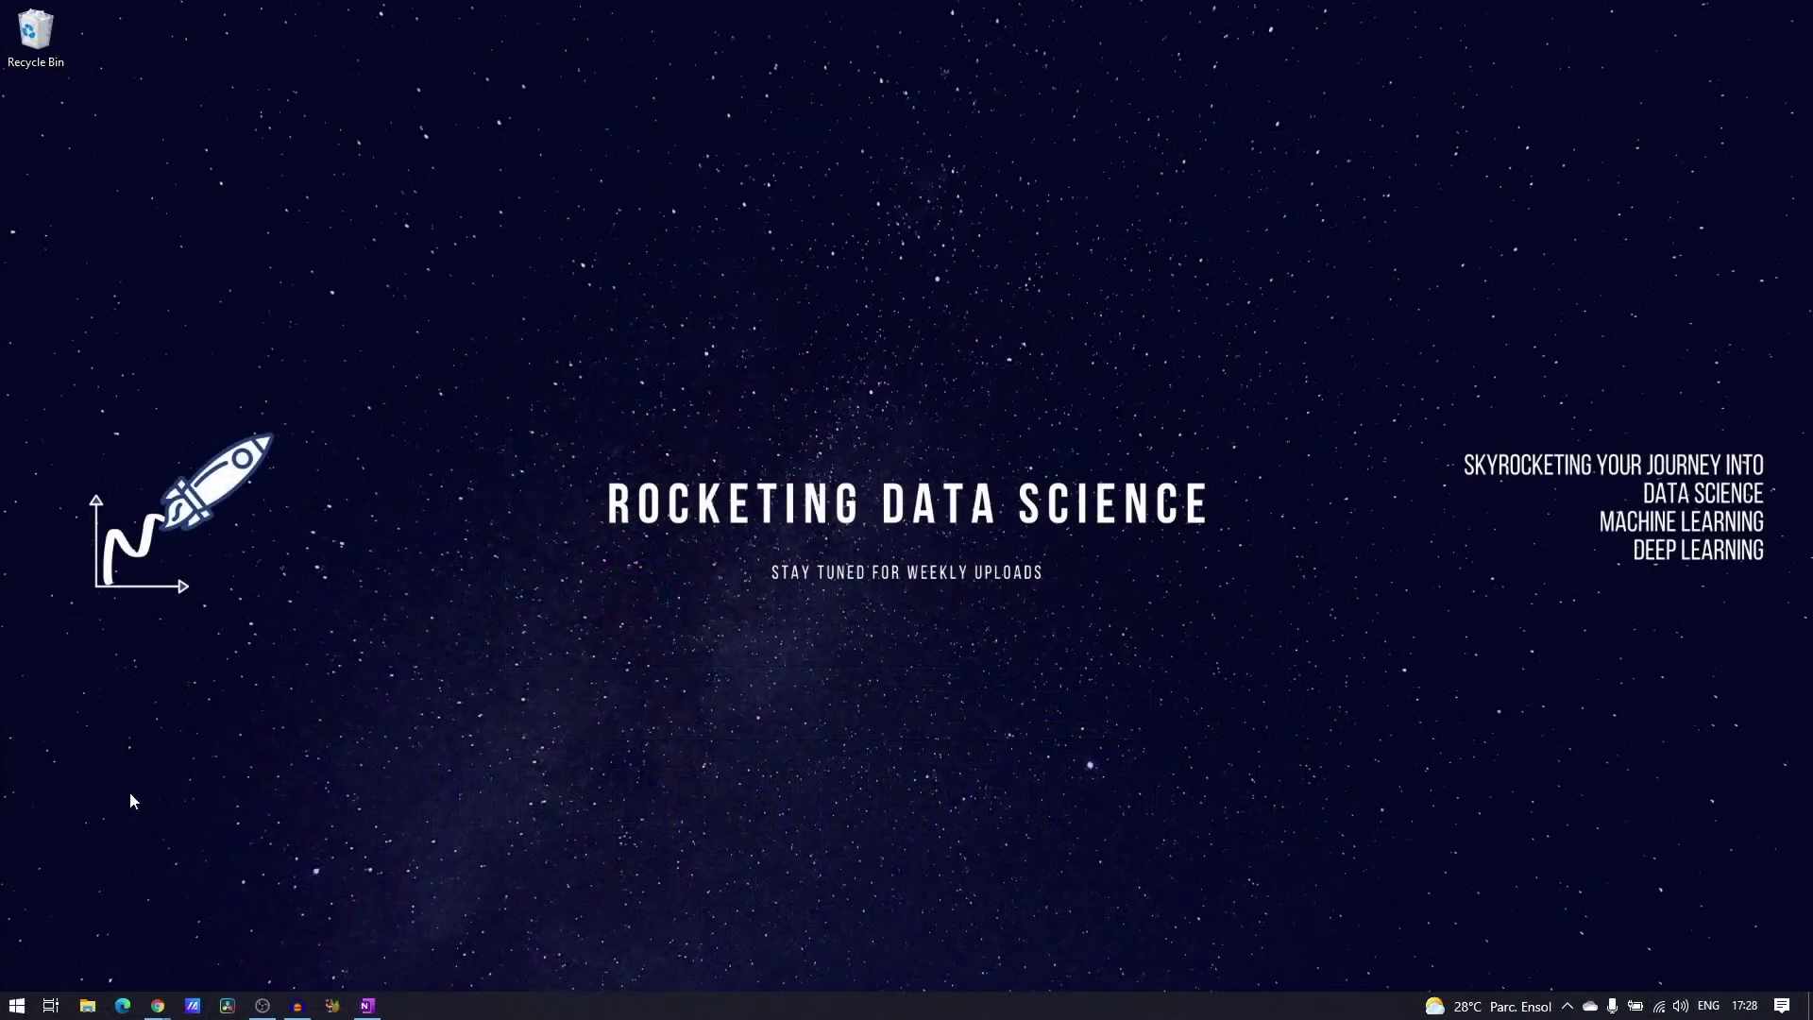
# - Launch Anaconda Navigator and view the installed packages and the Create option in its Environments section
pyautogui.click(19, 1005)
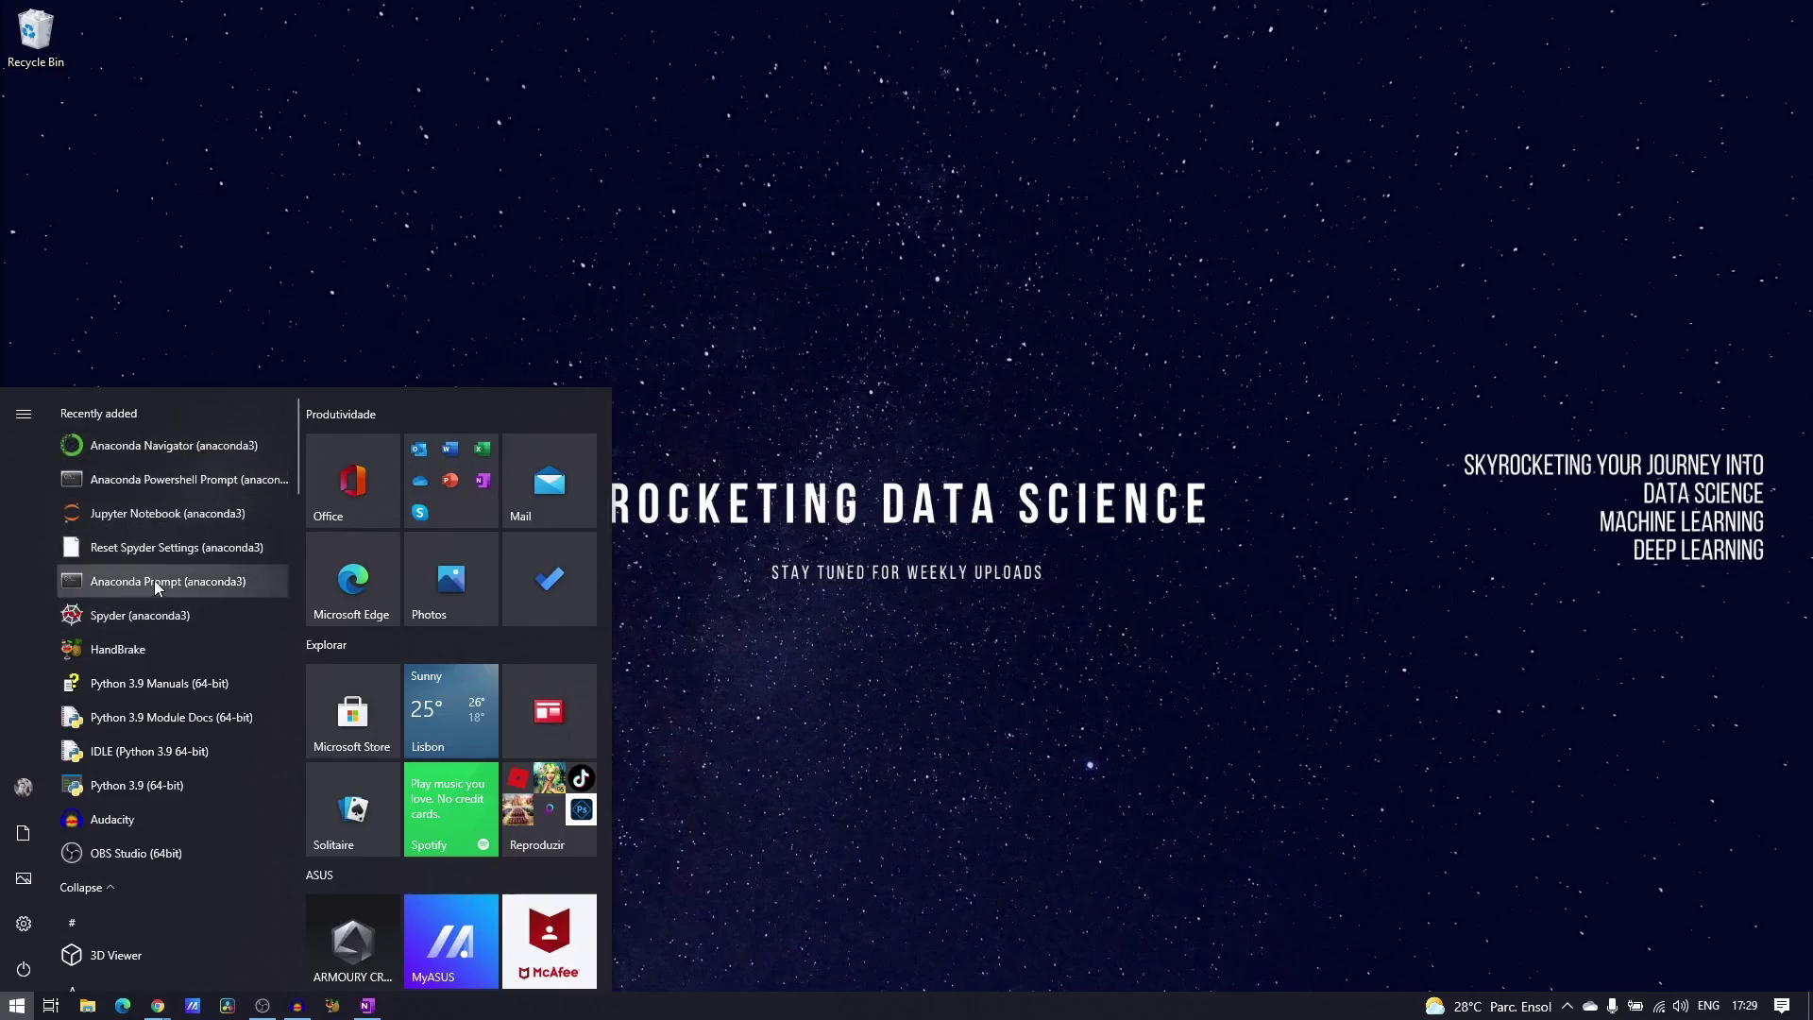
pyautogui.click(164, 448)
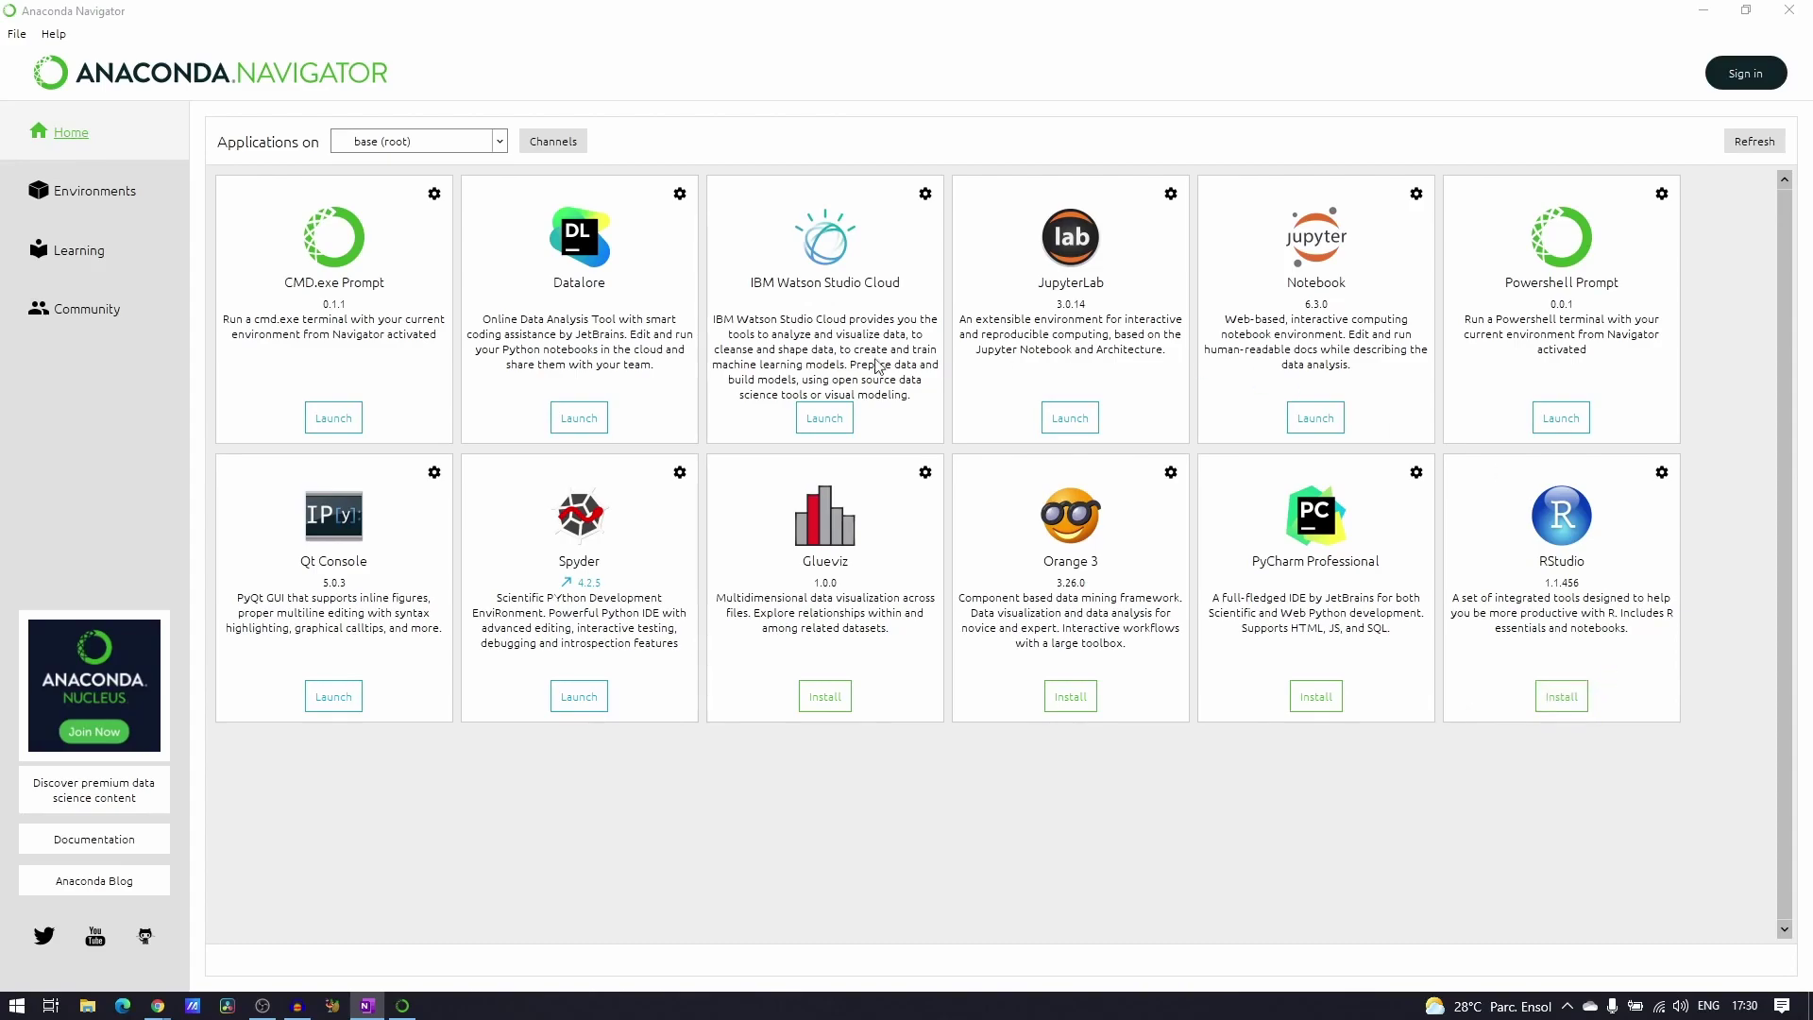
pyautogui.click(1605, 847)
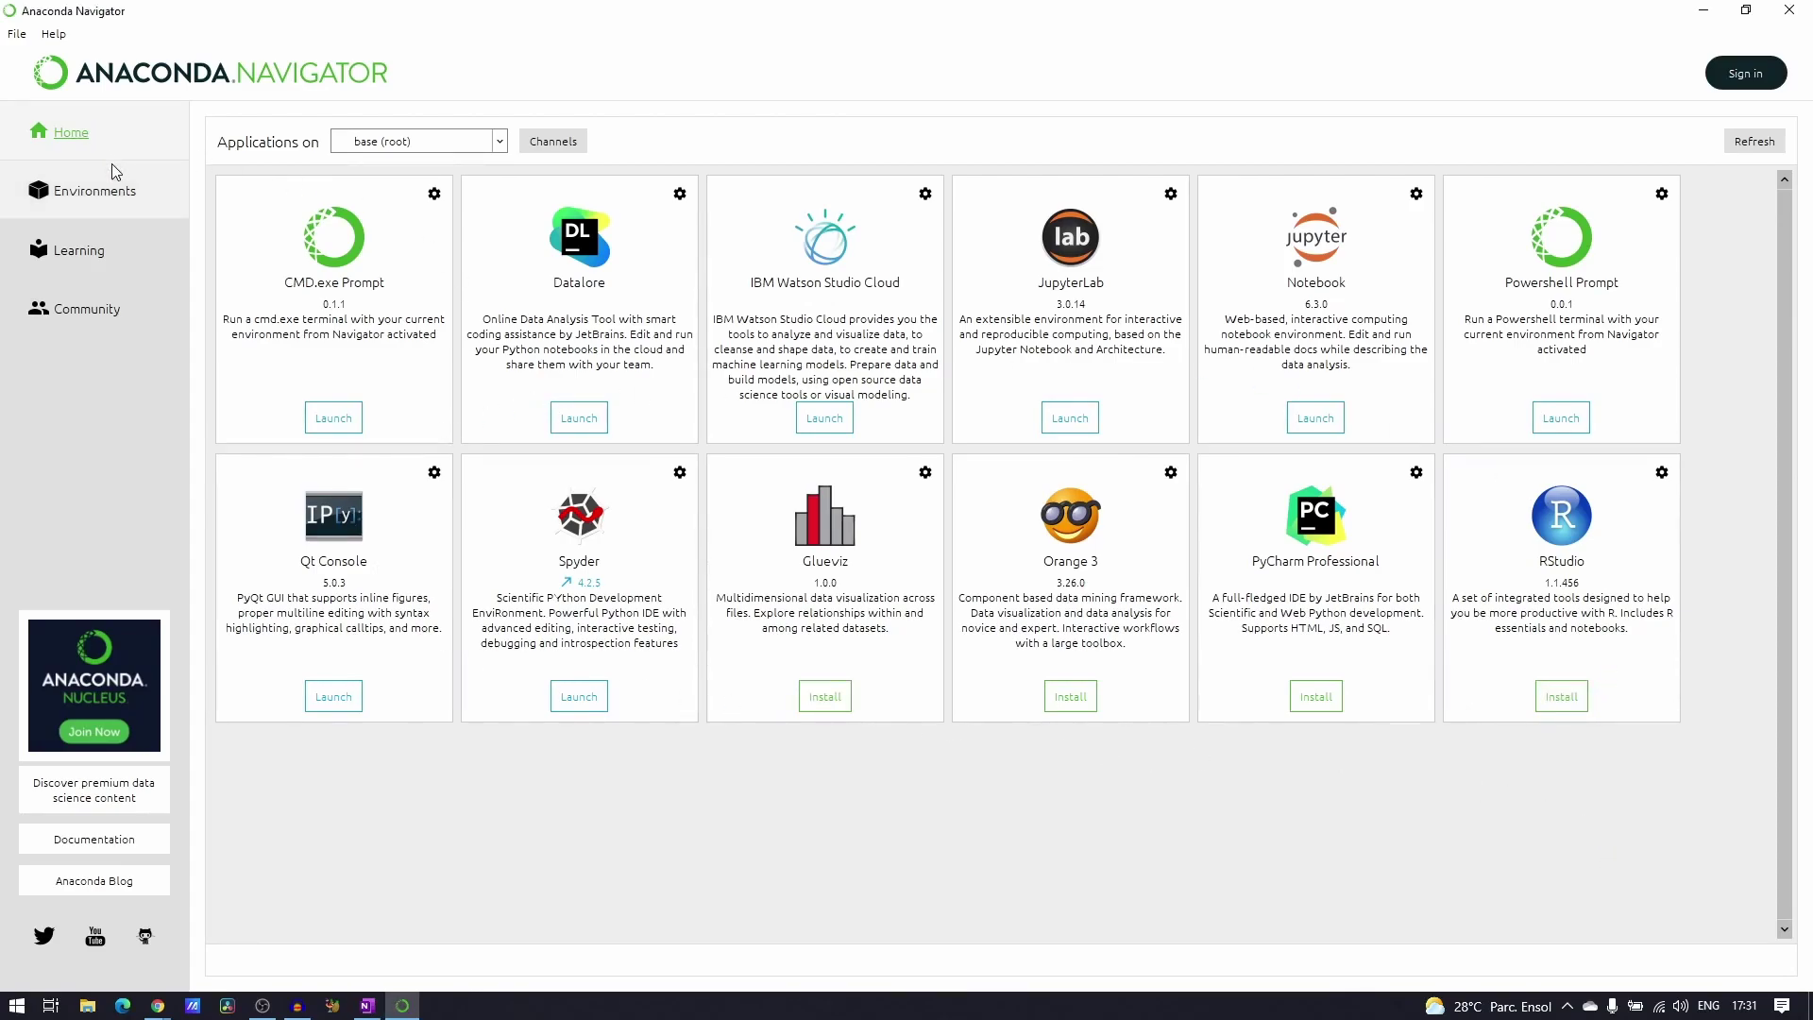
pyautogui.click(118, 200)
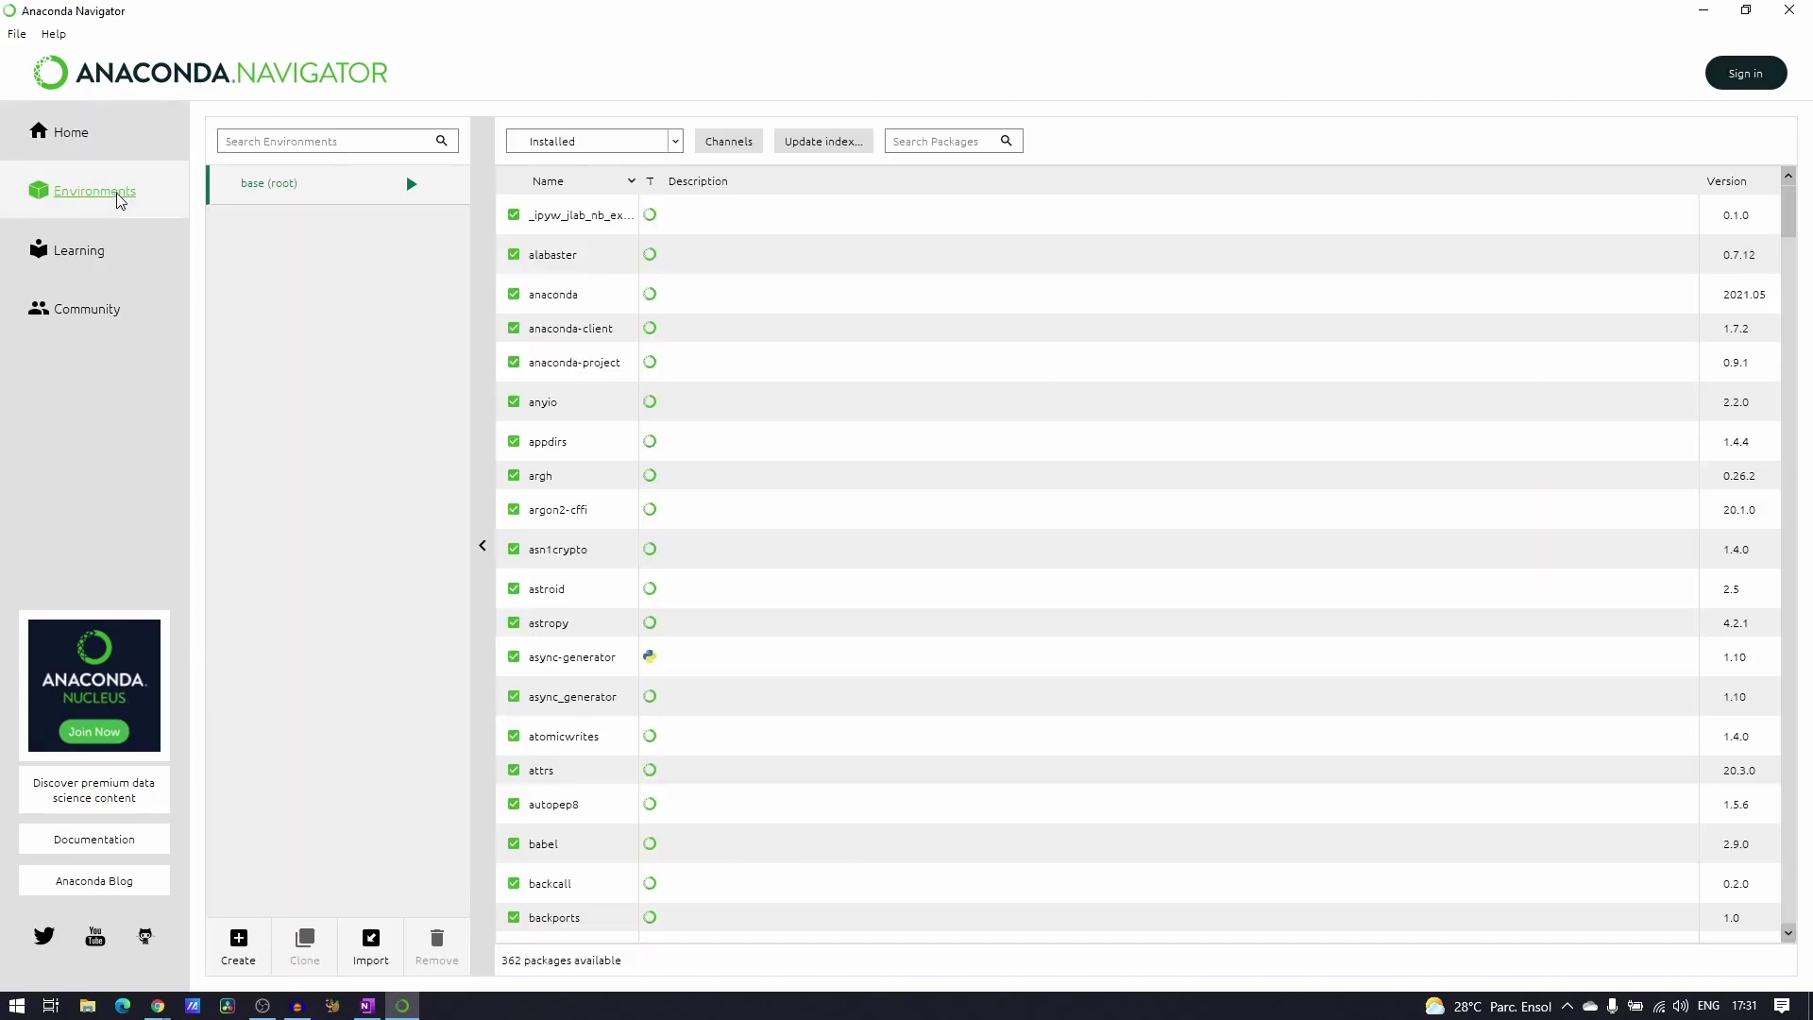
pyautogui.click(239, 944)
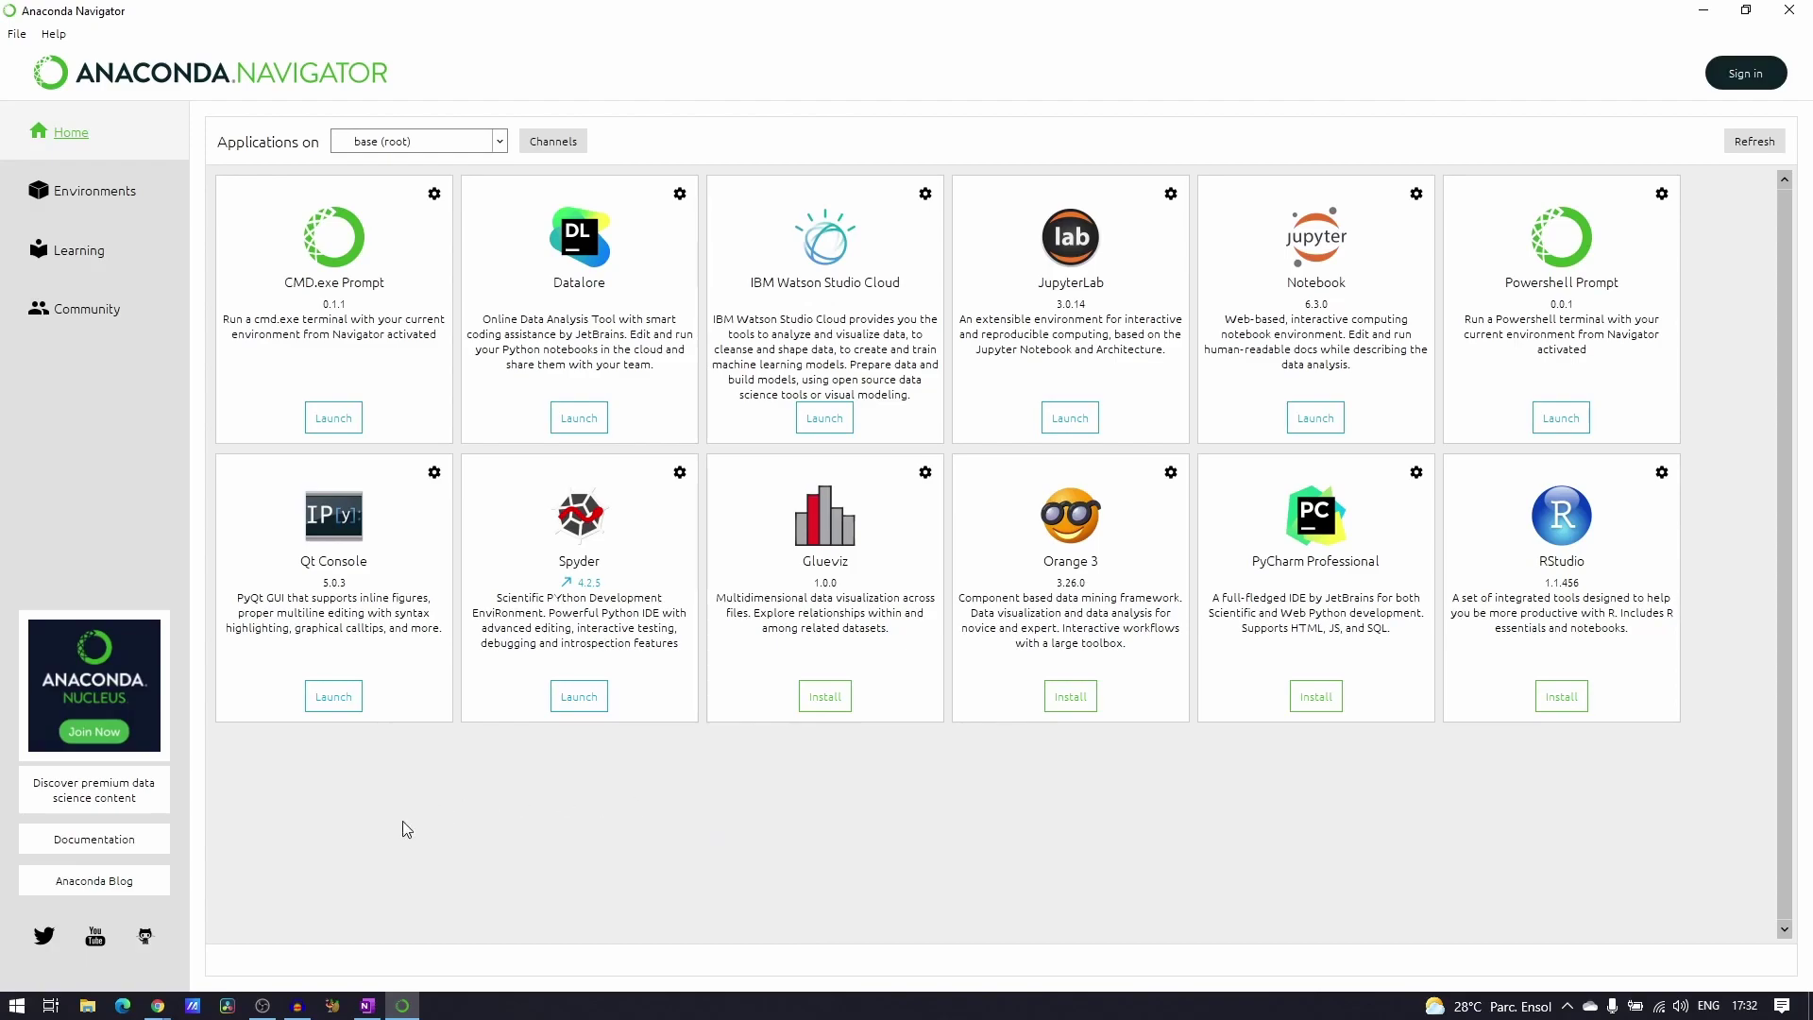
# - Open Anaconda Prompt and check the installation with the commands python --version and conda info
pyautogui.click(28, 1005)
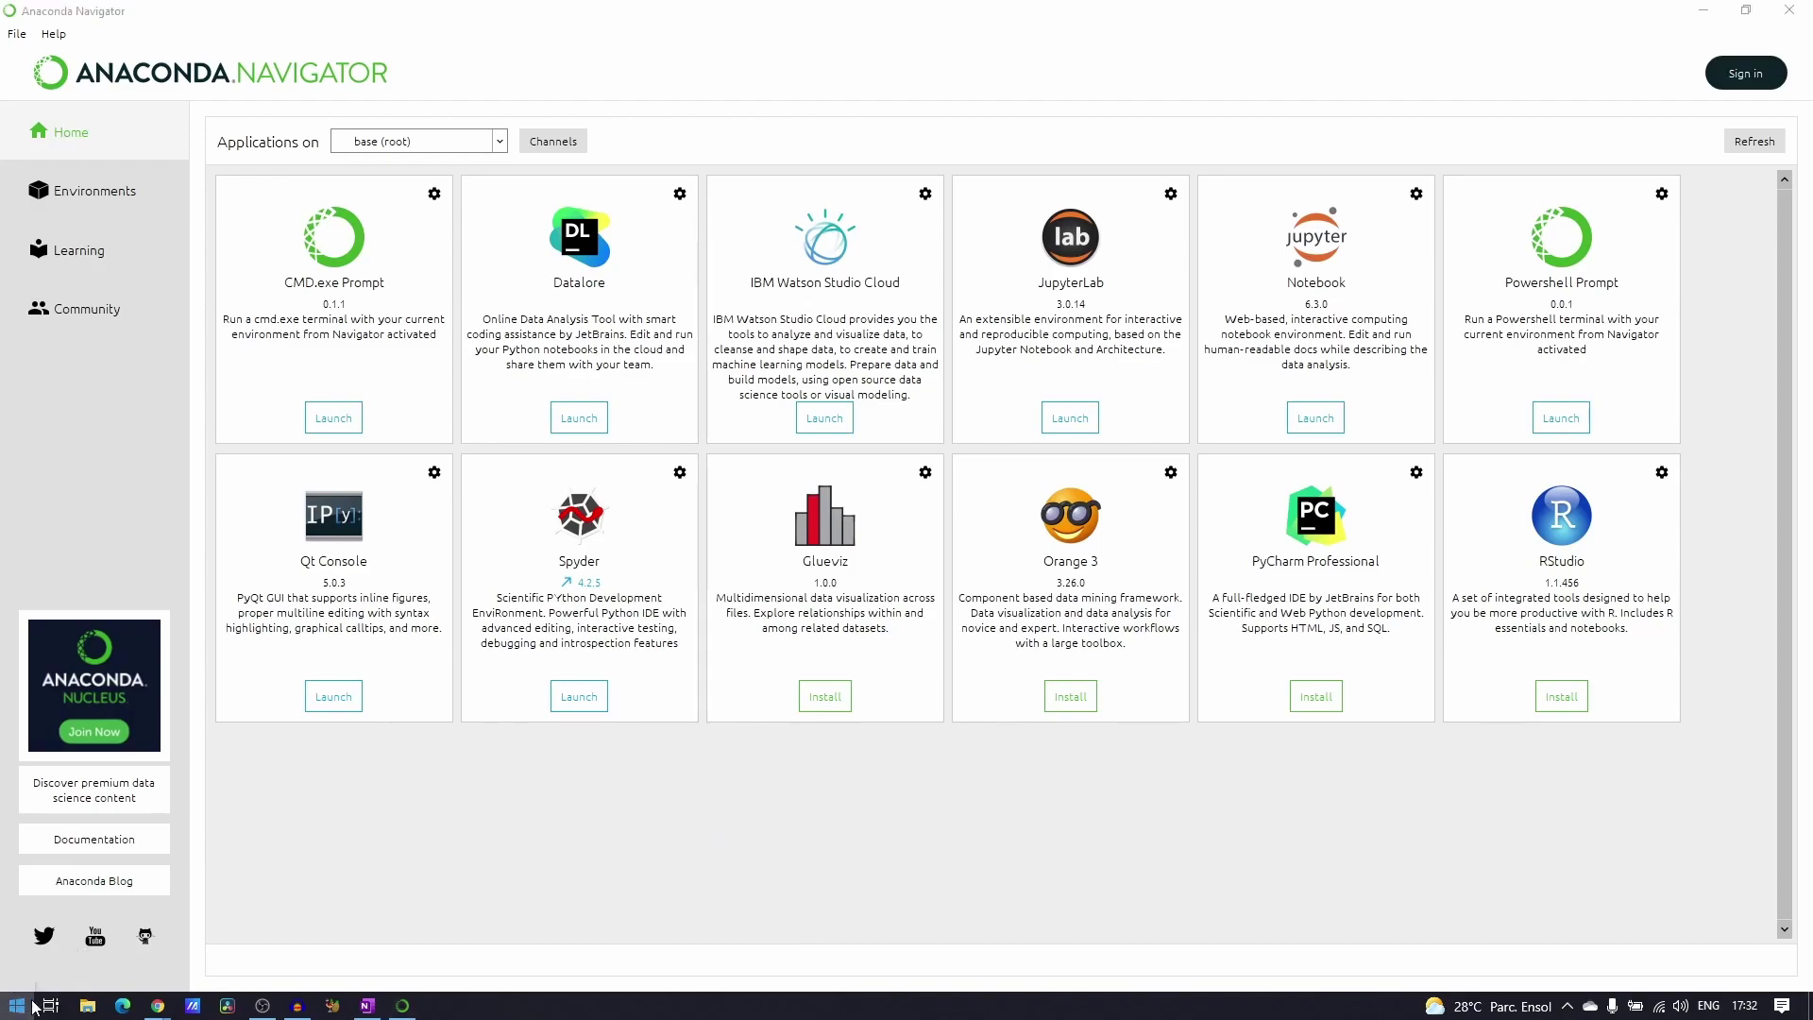
pyautogui.click(89, 548)
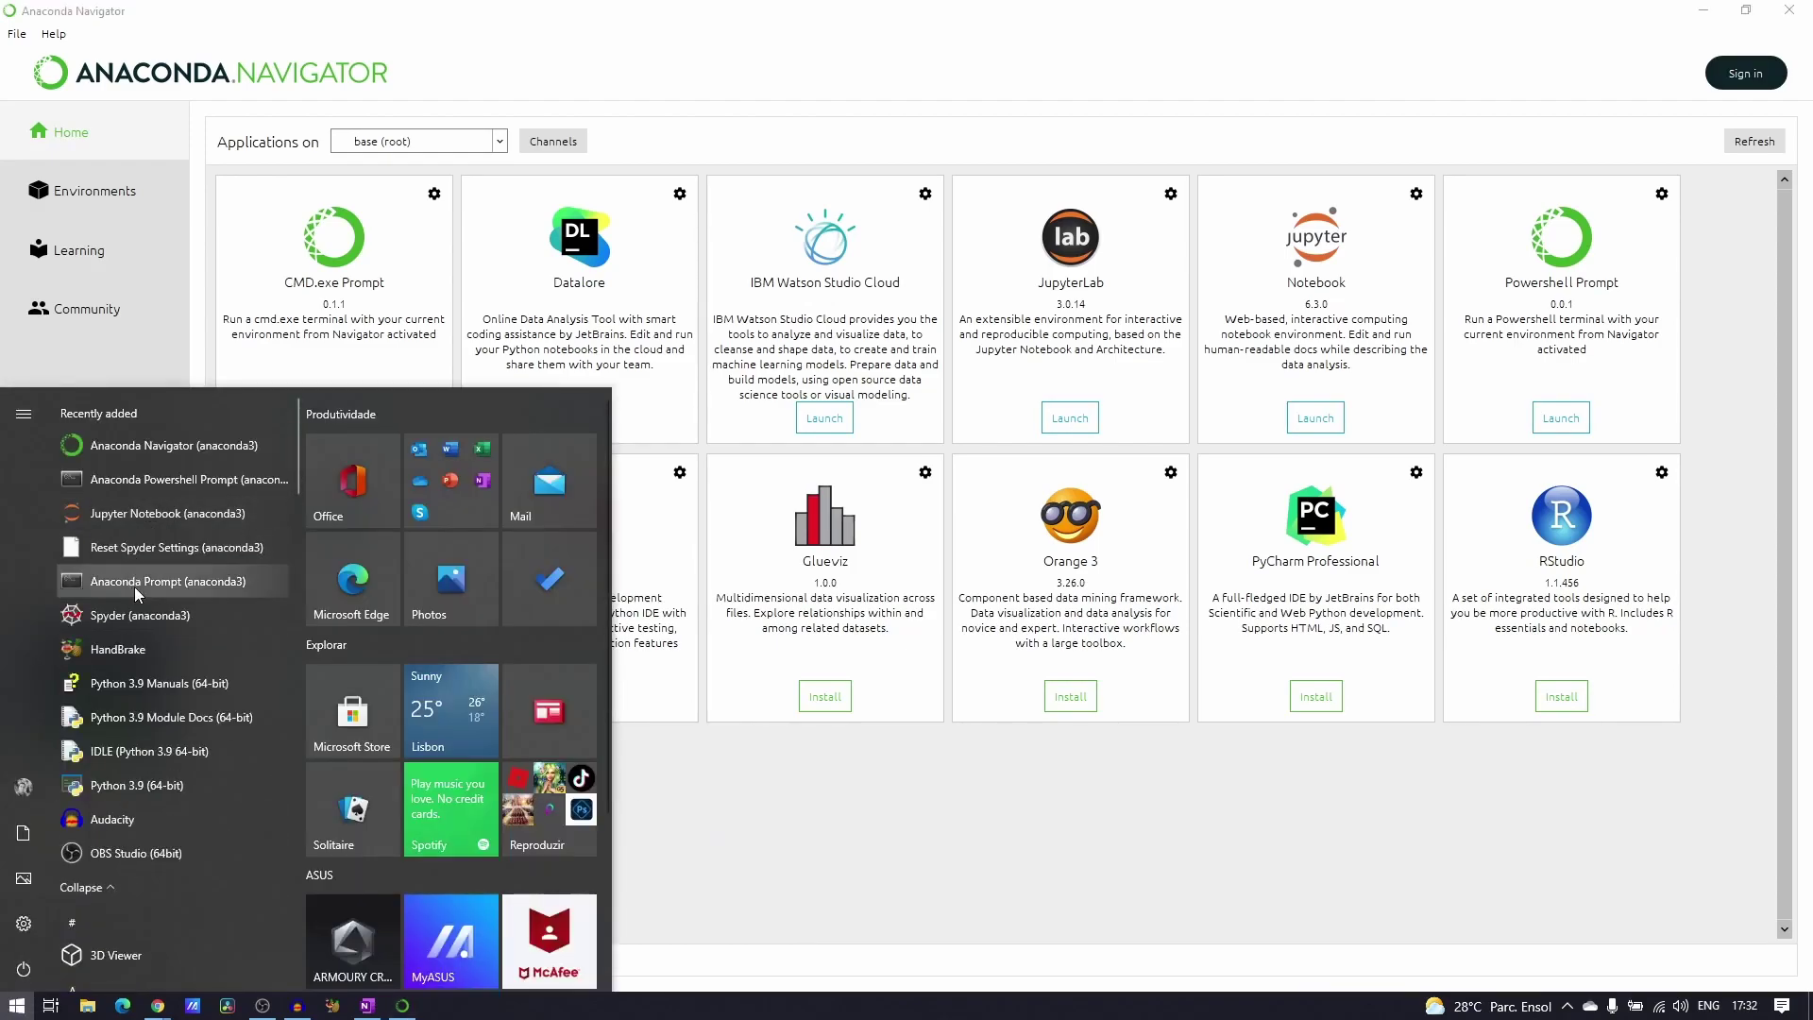
pyautogui.click(134, 582)
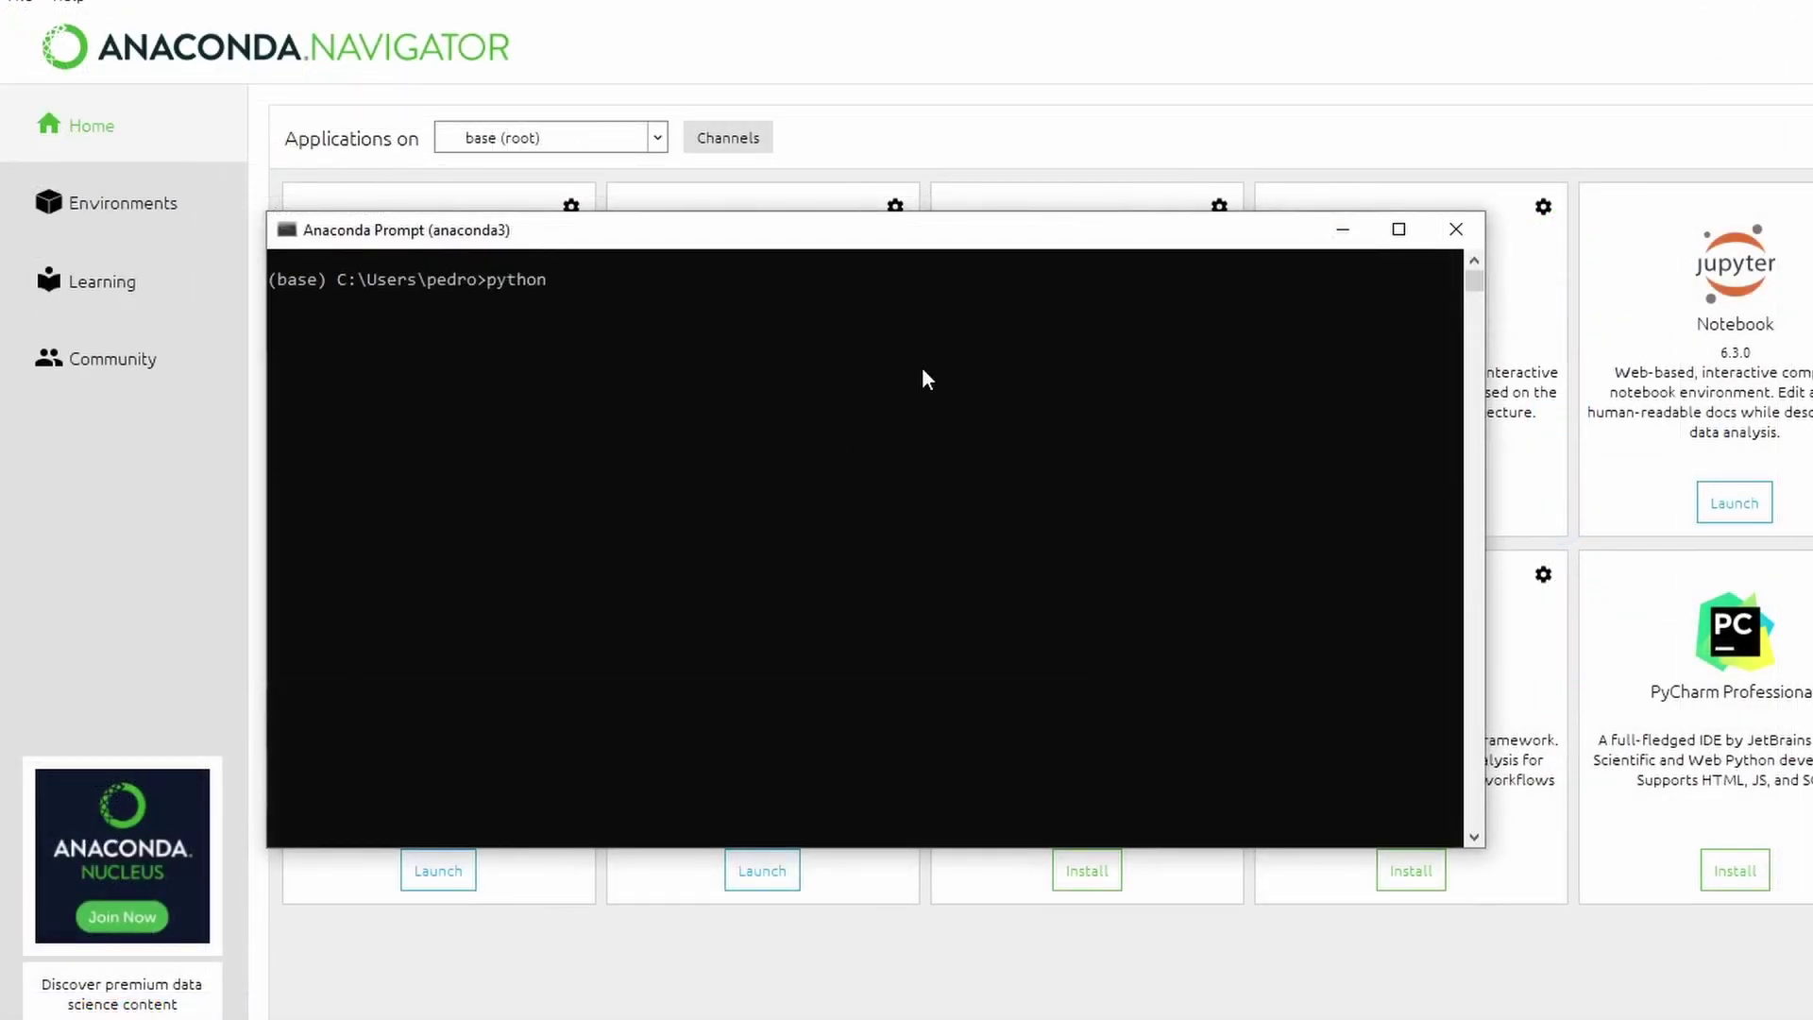
pyautogui.write('python --version')
pyautogui.press('Return')
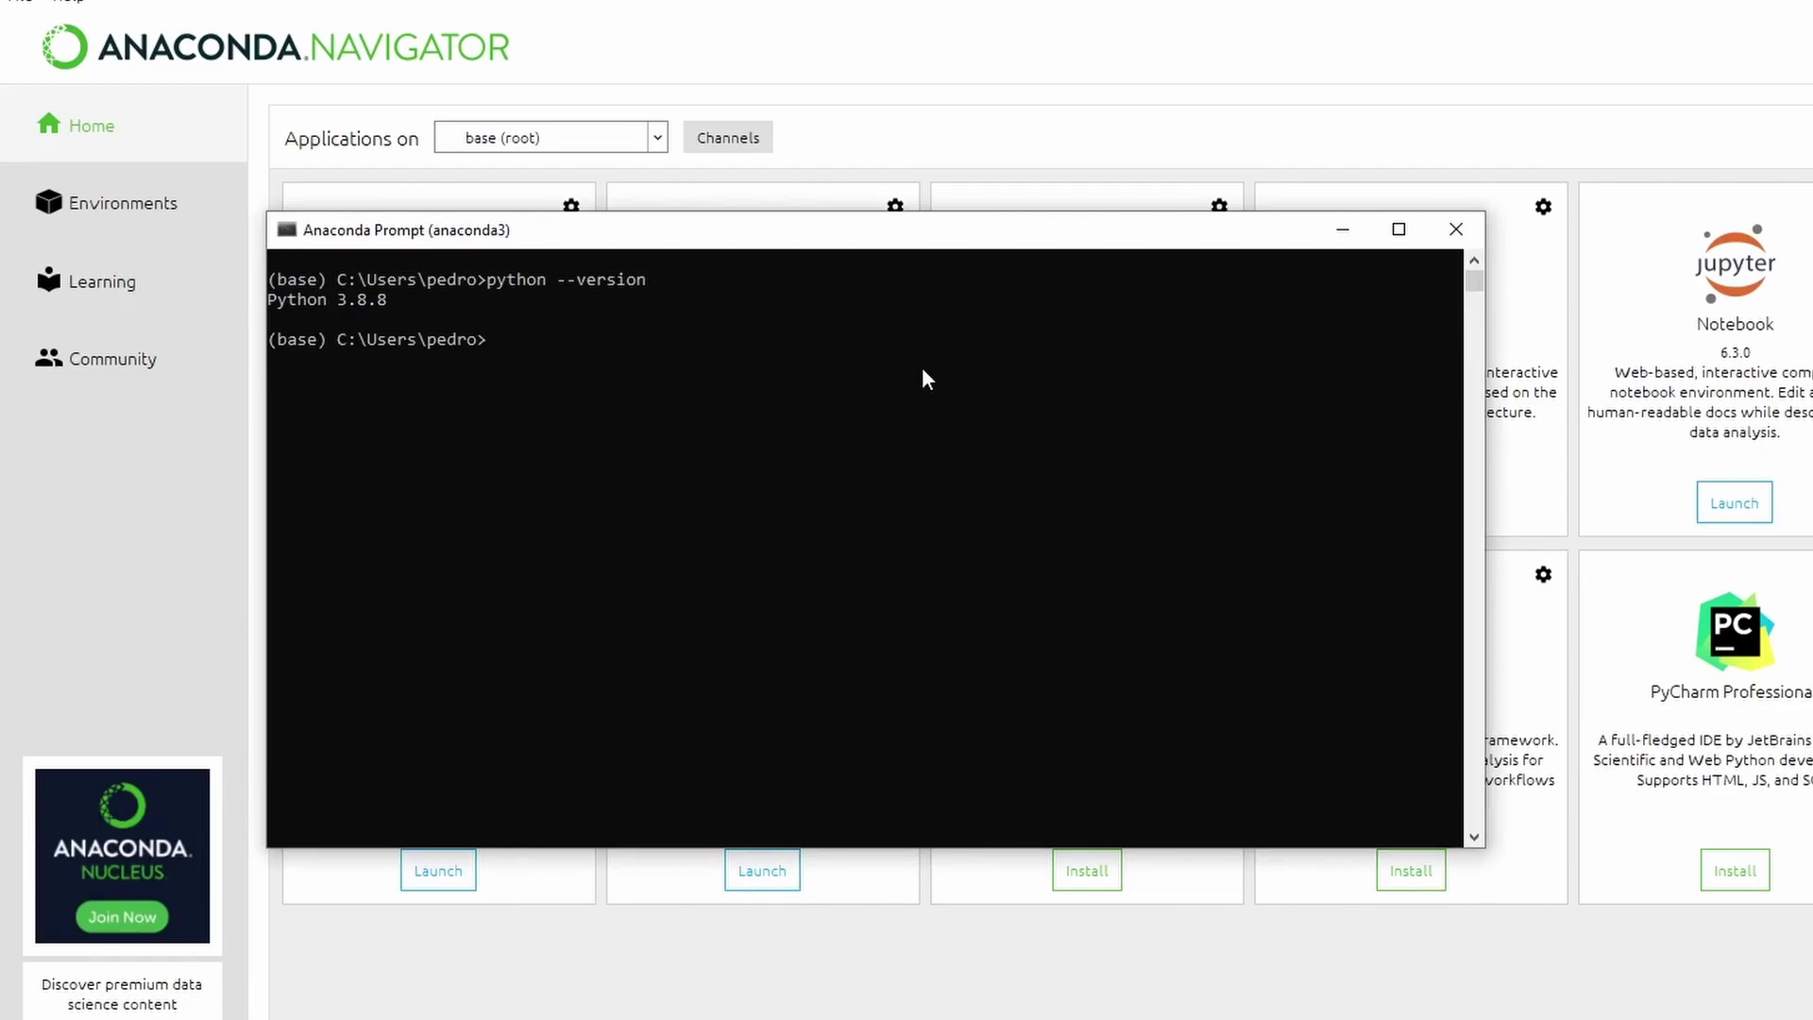
pyautogui.write('conda info')
pyautogui.press('Return')
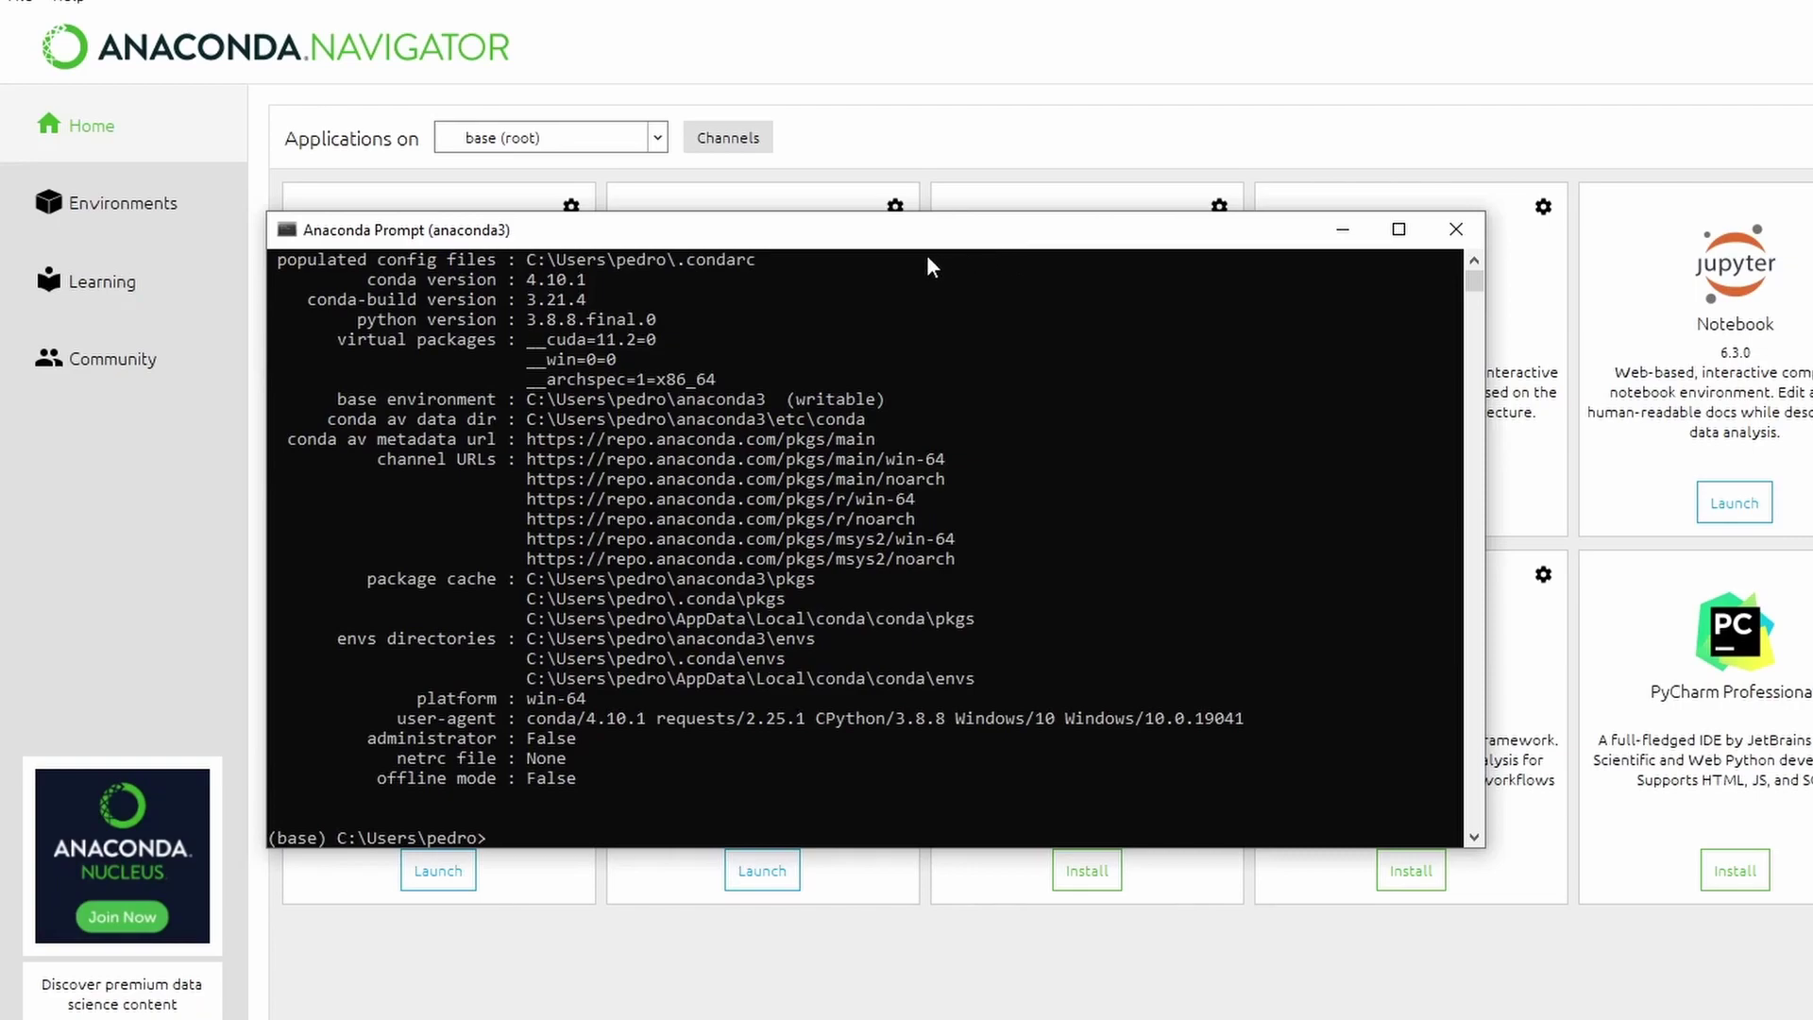